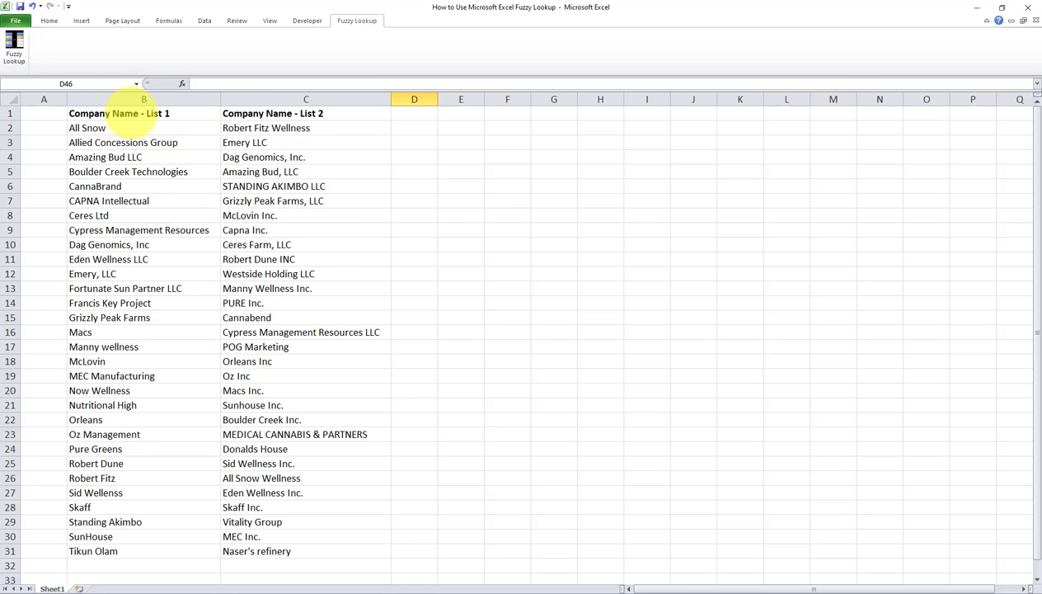
- Compare the company names in List 1 and List 2, examining near-matching pairs such as Emery and Macs
drag(138, 113, 127, 556)
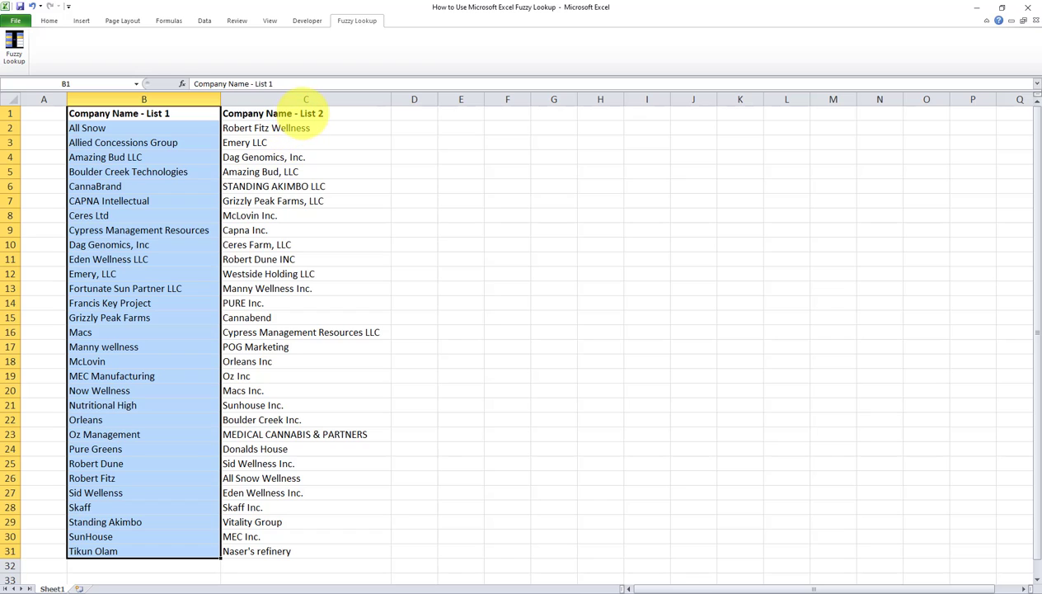
drag(305, 116, 280, 549)
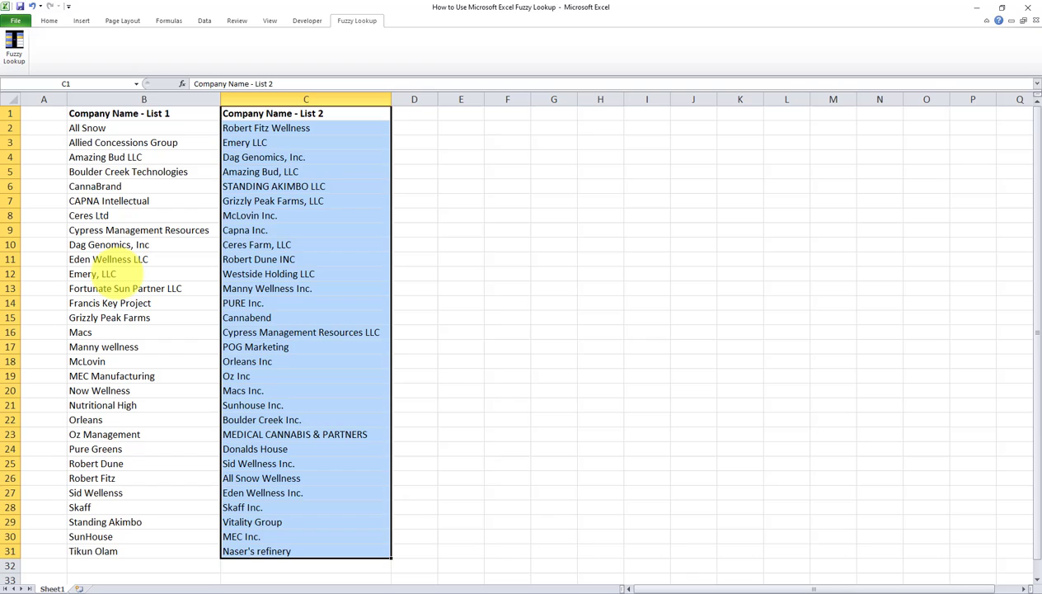
click(93, 273)
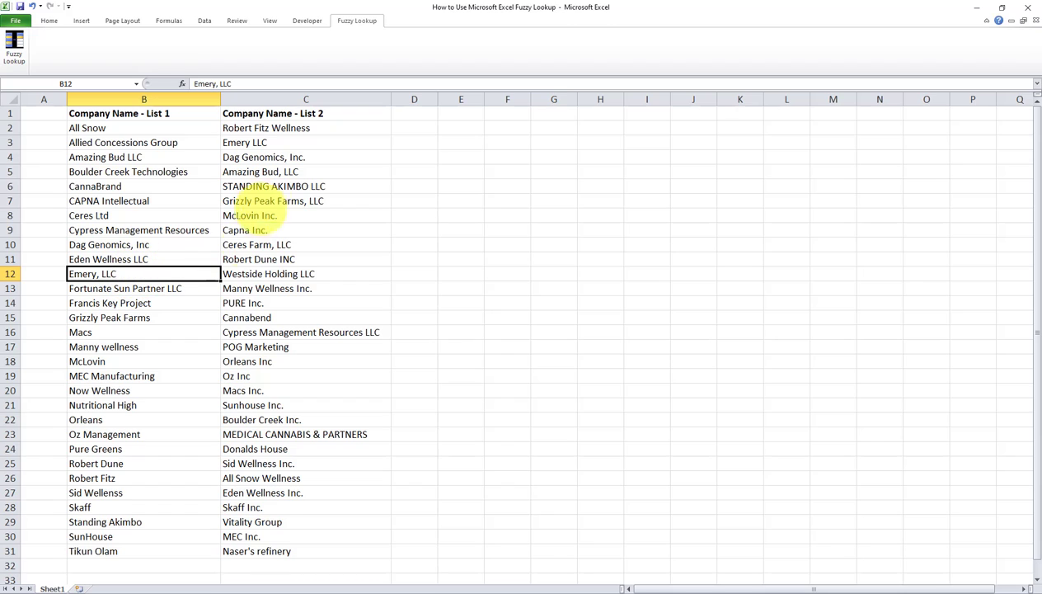
click(254, 143)
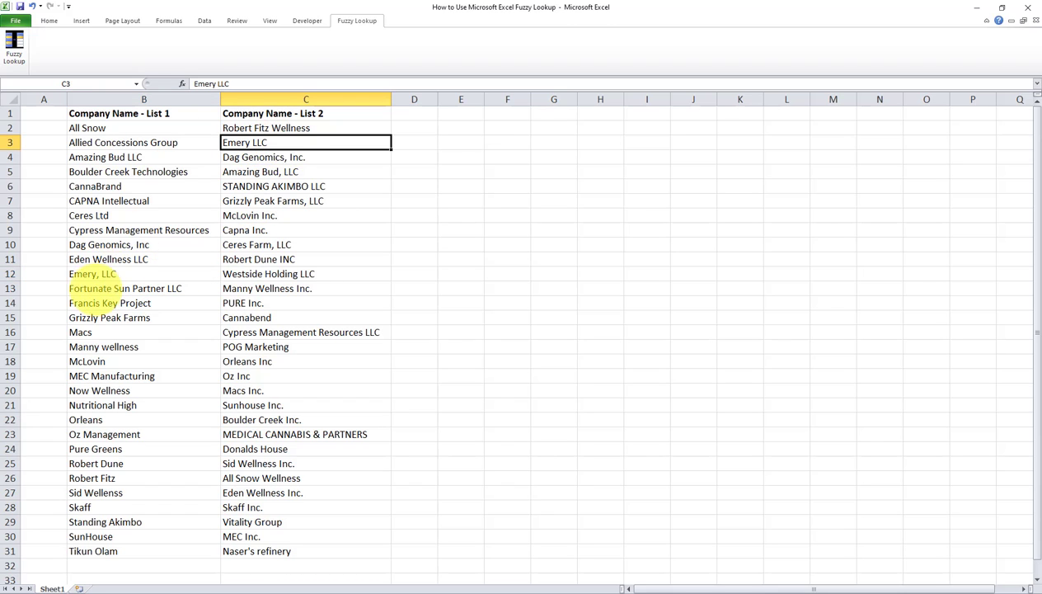
click(81, 332)
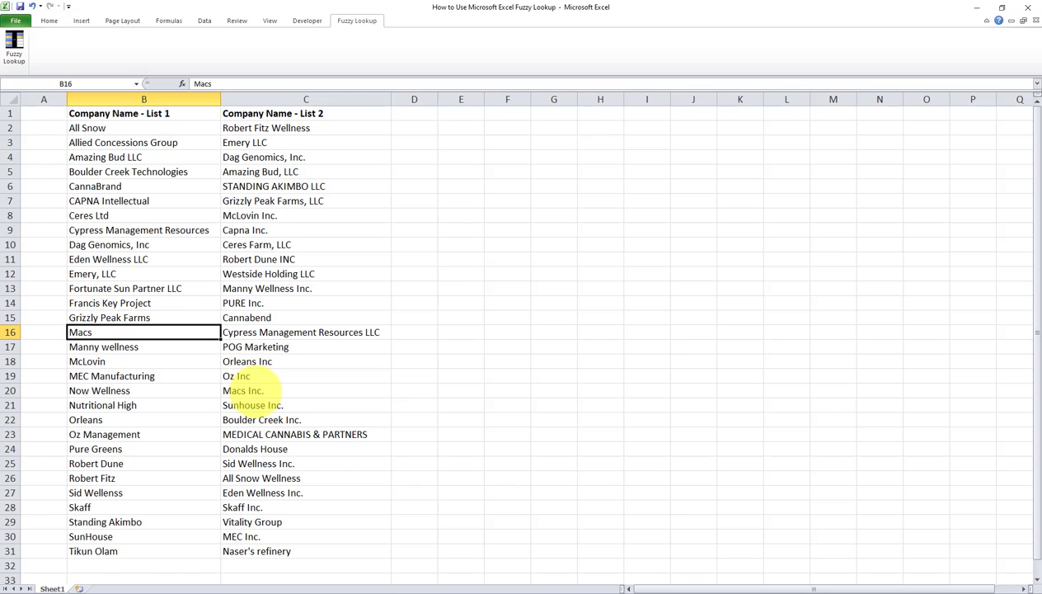
ctrl+click(248, 390)
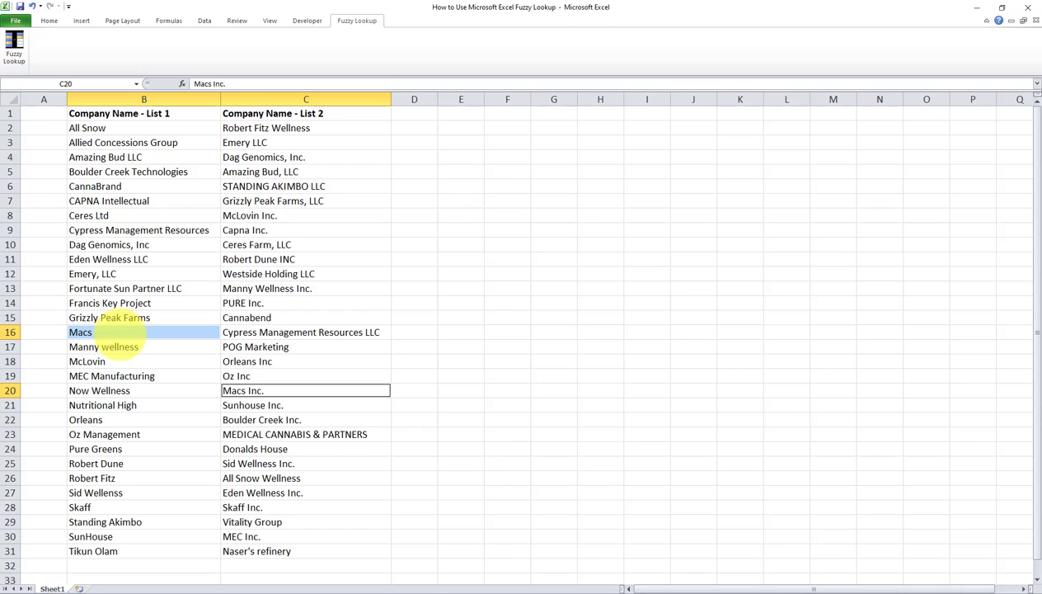
click(122, 334)
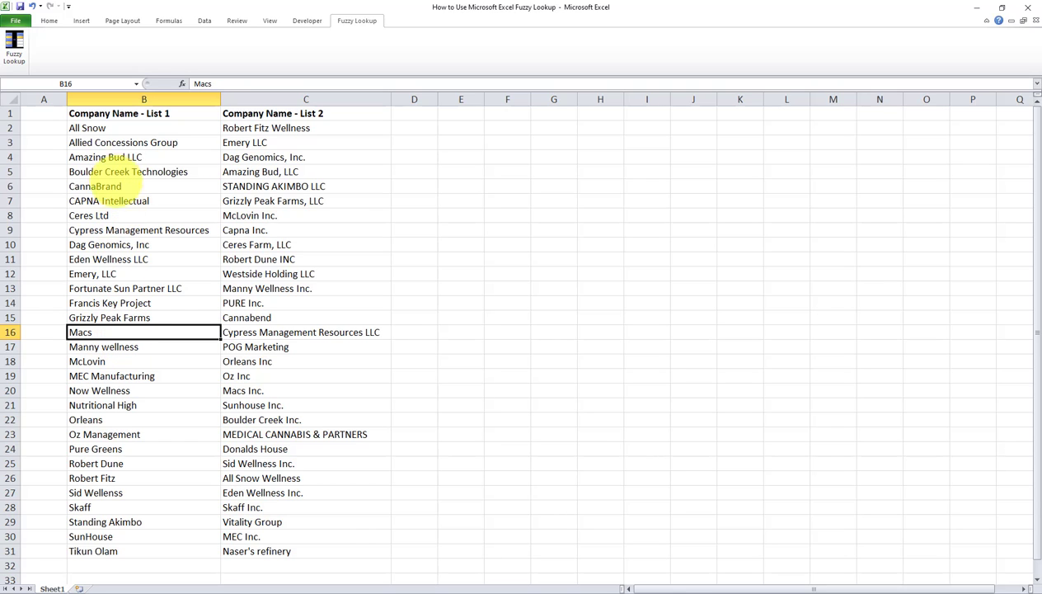
drag(119, 130, 86, 550)
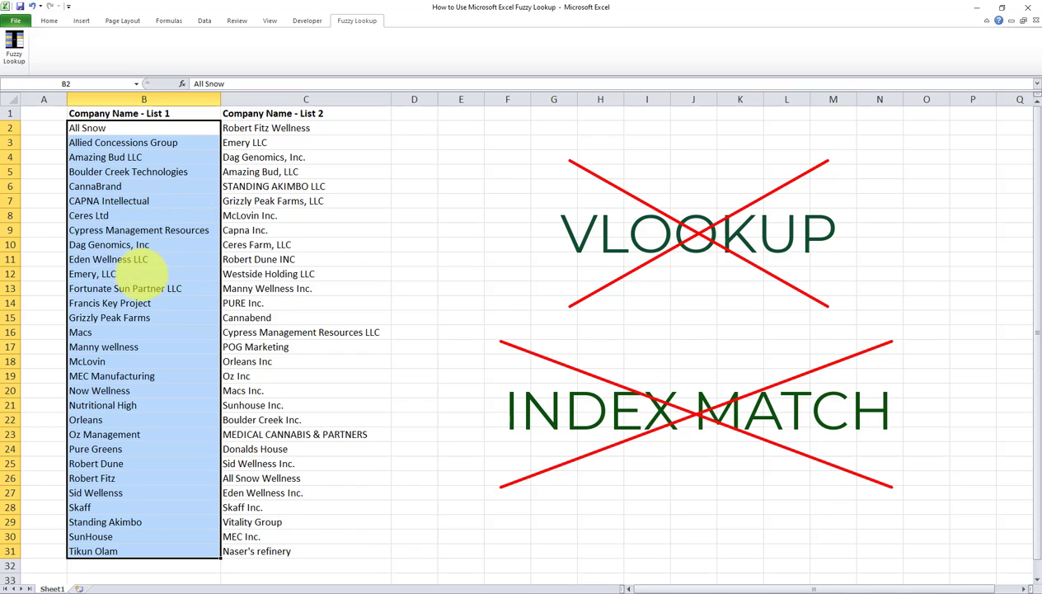
click(150, 271)
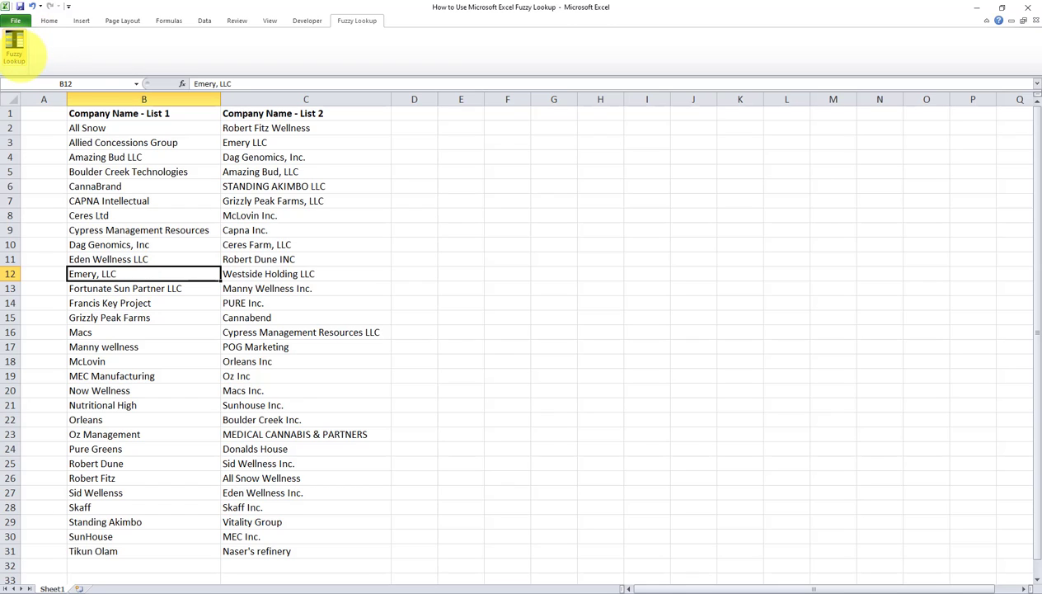
click(25, 47)
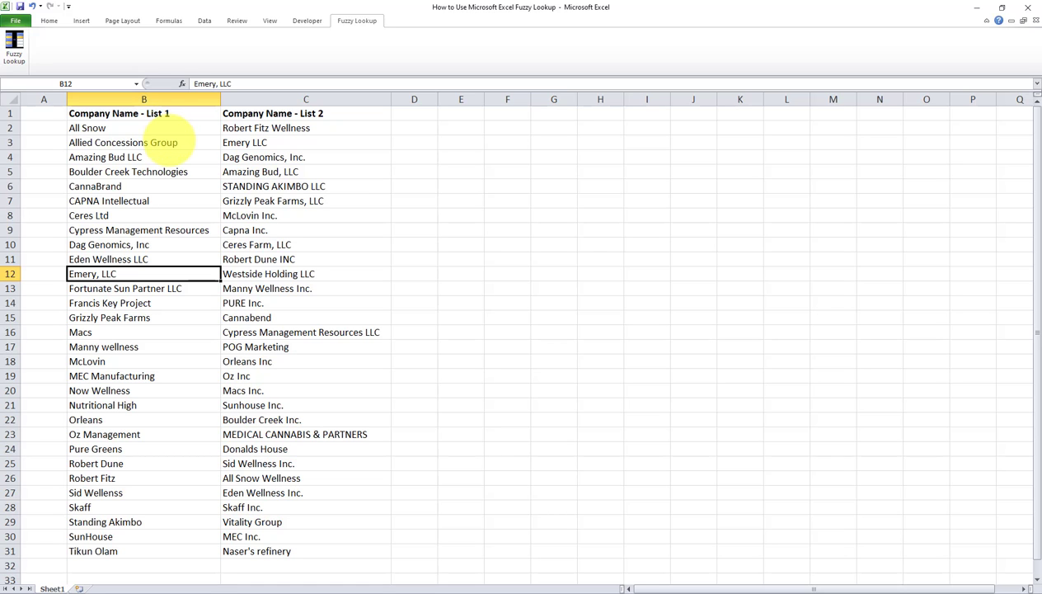
- Convert the List 1 range B1:B31 into a table with headers
drag(158, 113, 136, 551)
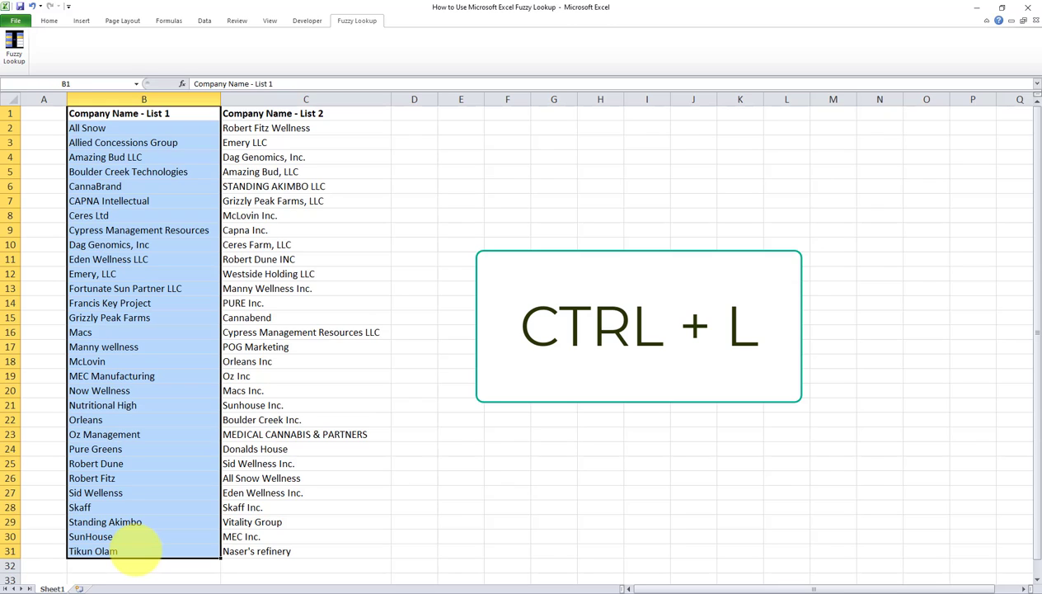
key(ctrl+l)
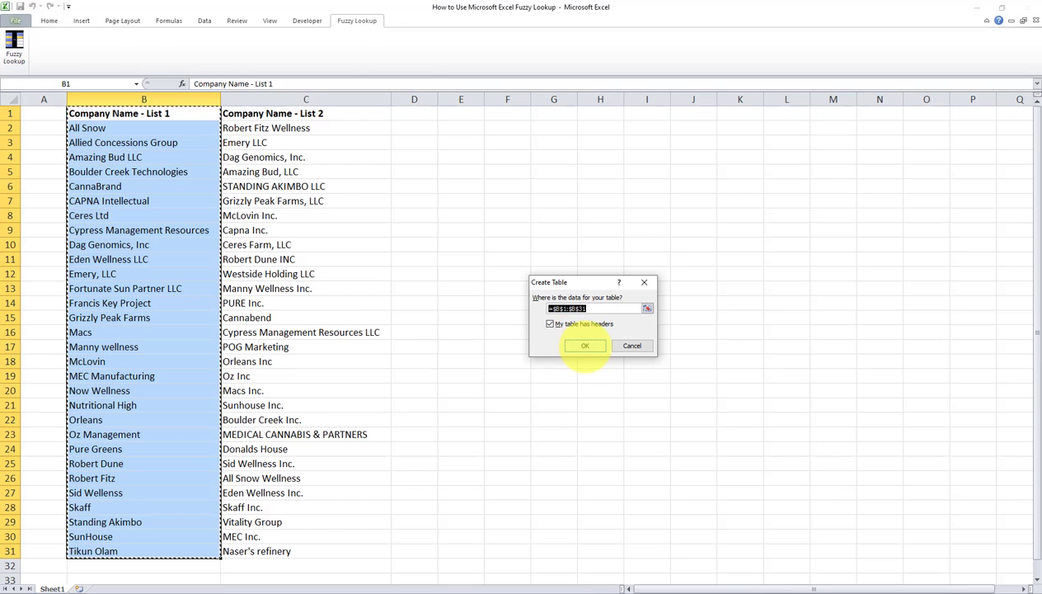
click(585, 346)
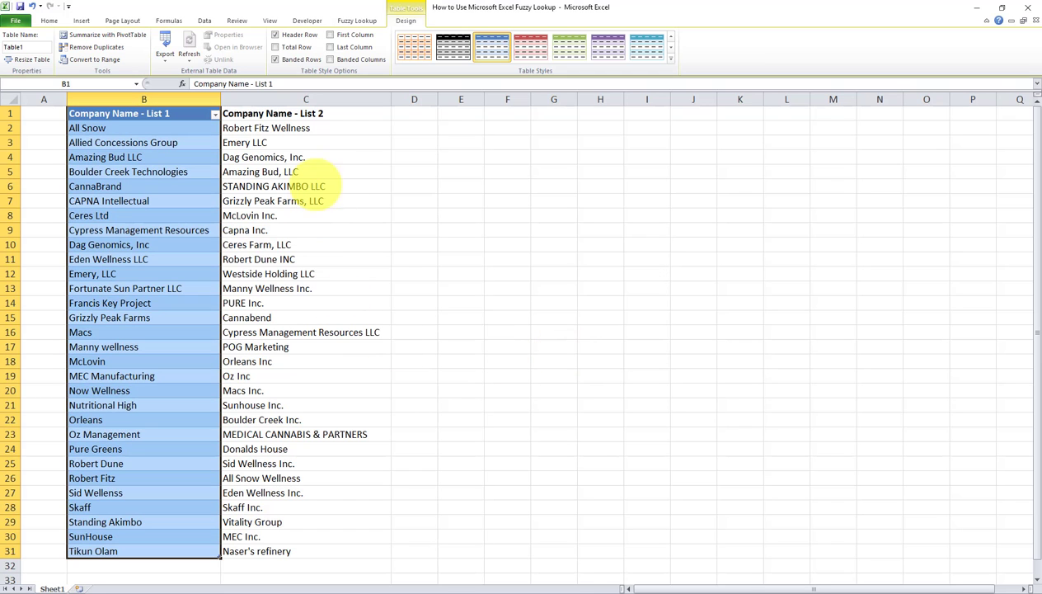
- Convert the List 2 range C1:C31 into a separate table with headers, and check the names of both tables
drag(306, 120, 295, 544)
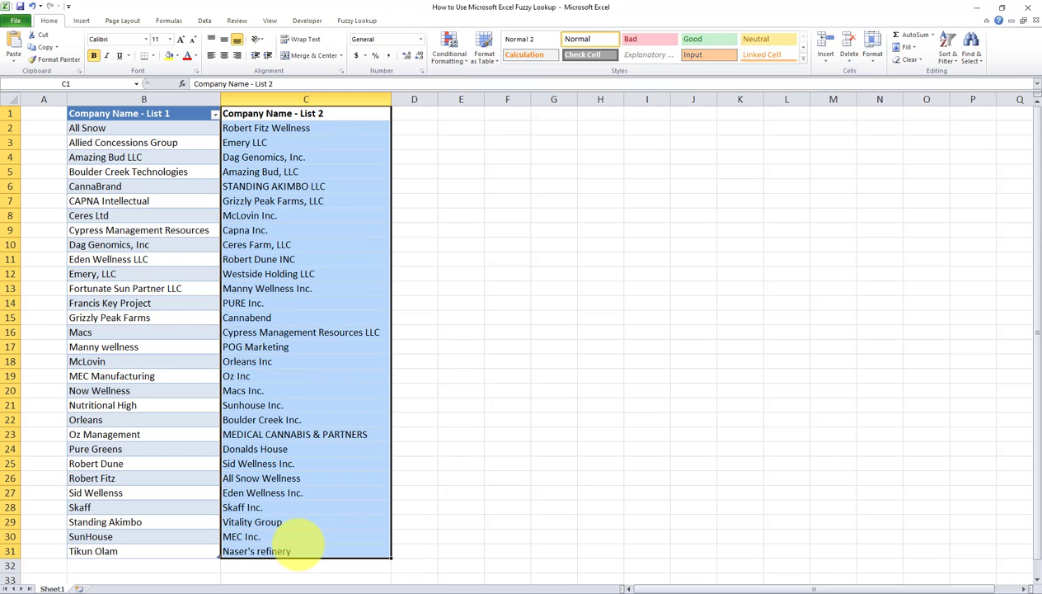
key(ctrl+t)
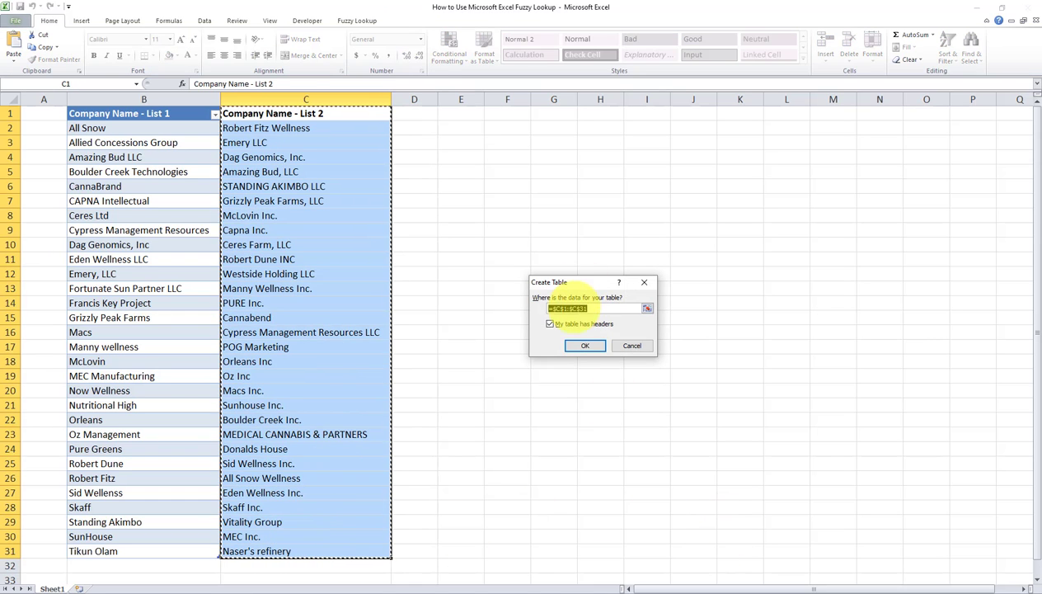
click(585, 345)
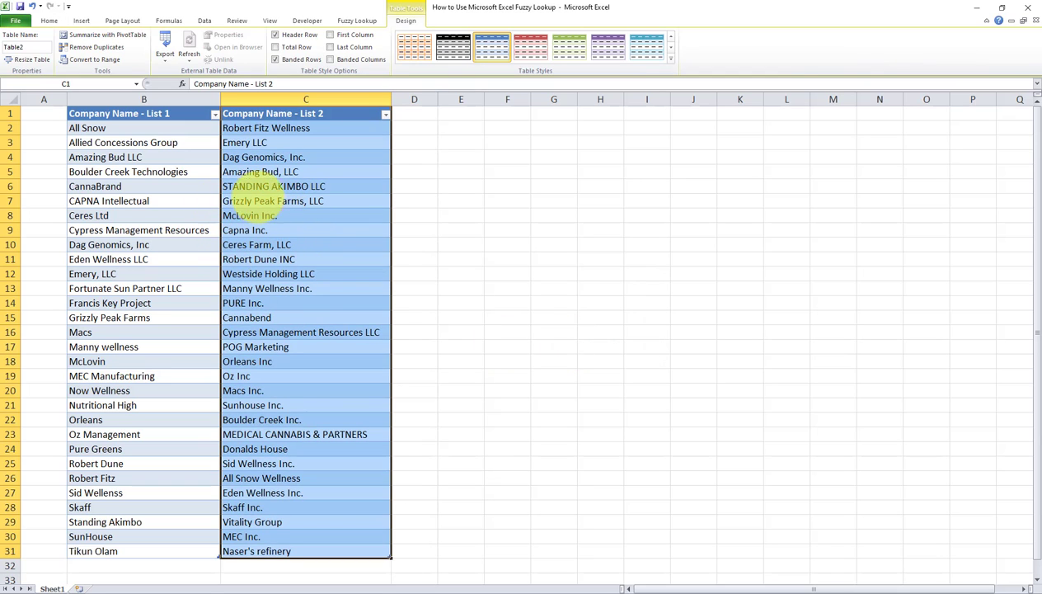
click(163, 172)
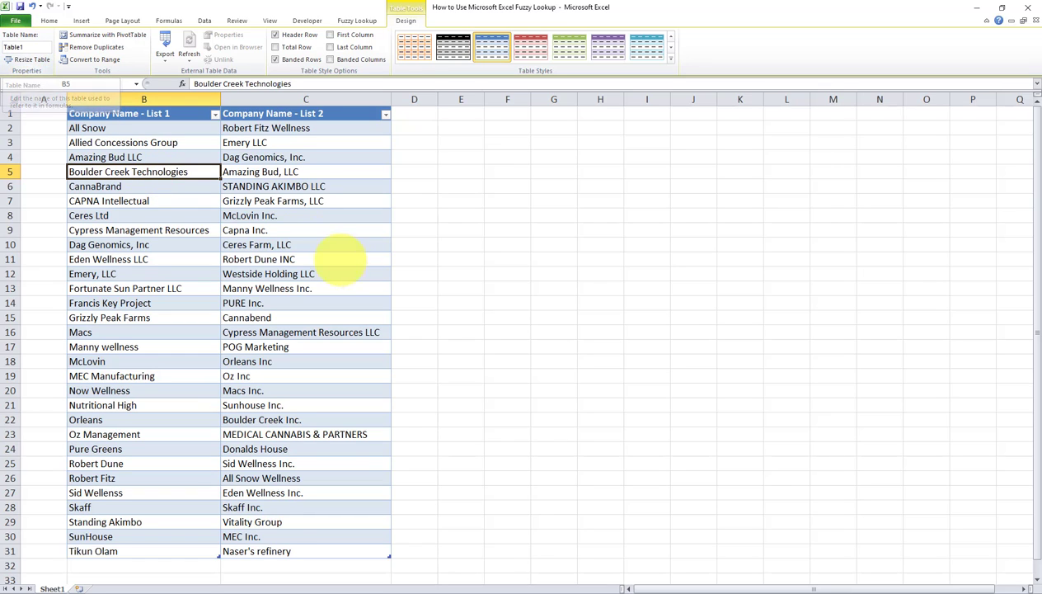
click(268, 173)
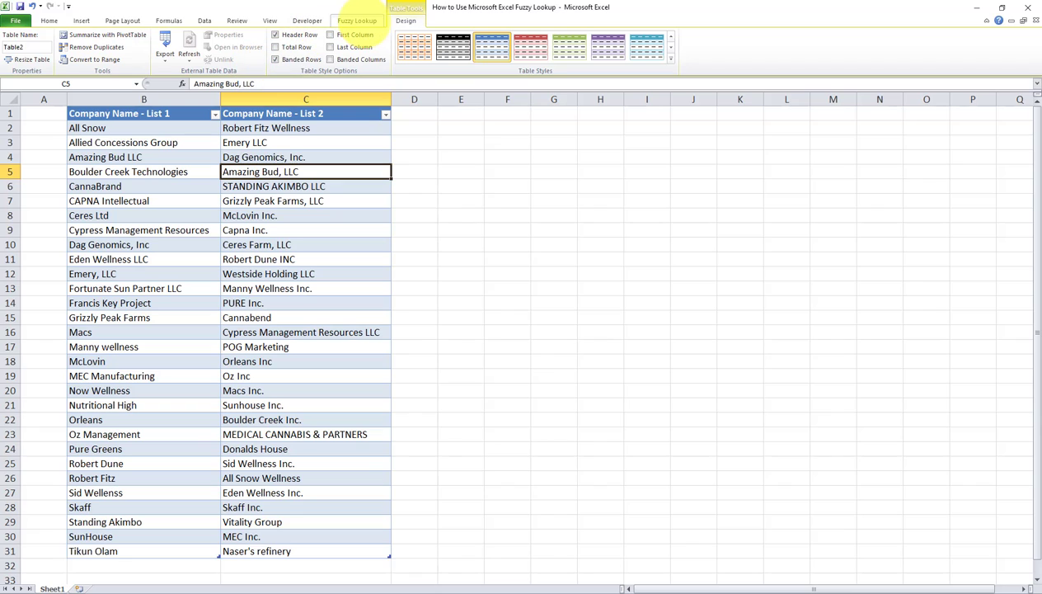
- Open the Fuzzy Lookup add-in and check the available left tables, keeping Table1 selected
click(357, 21)
click(14, 47)
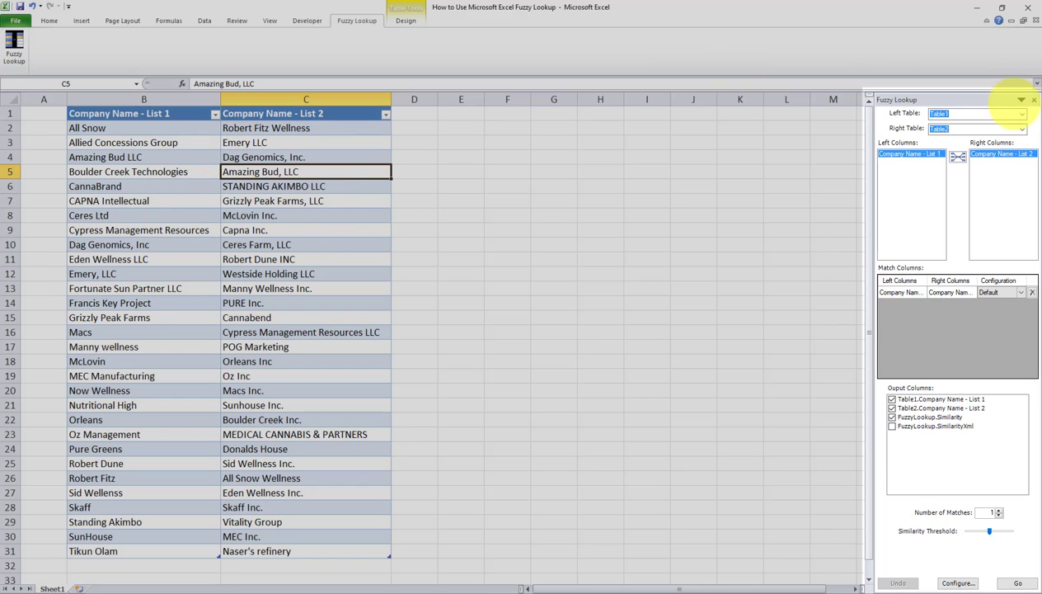
click(1019, 116)
click(1021, 115)
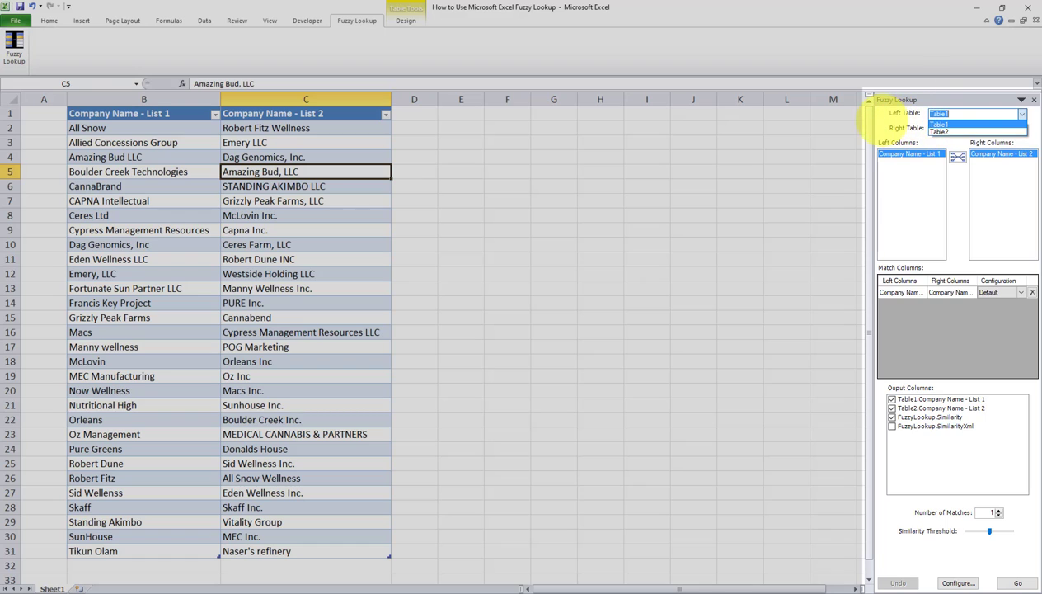
click(893, 116)
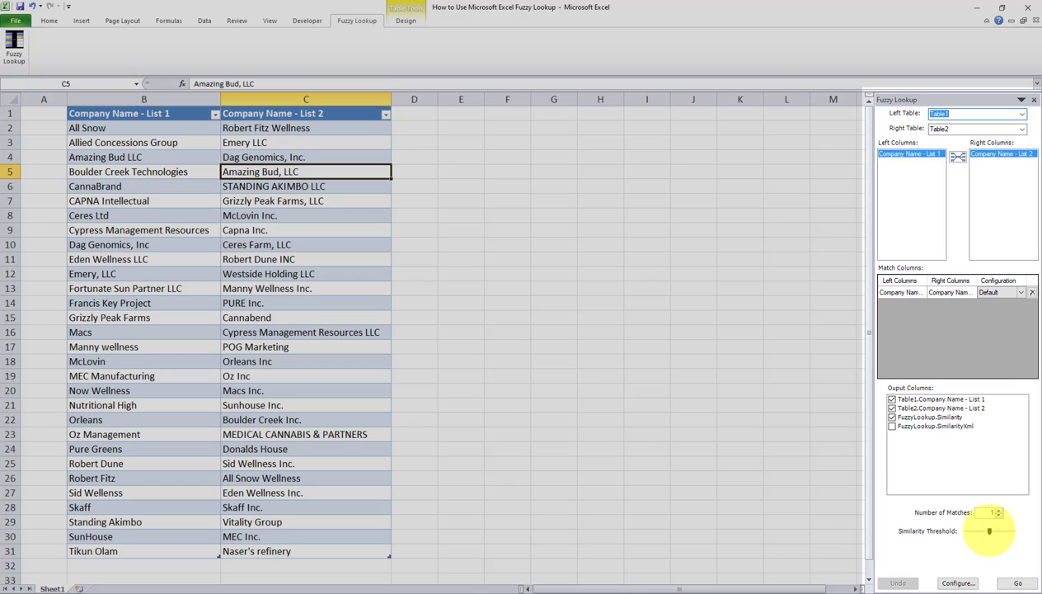
- Try a similarity threshold of 1 and return it to about 0.51
drag(989, 530, 1011, 531)
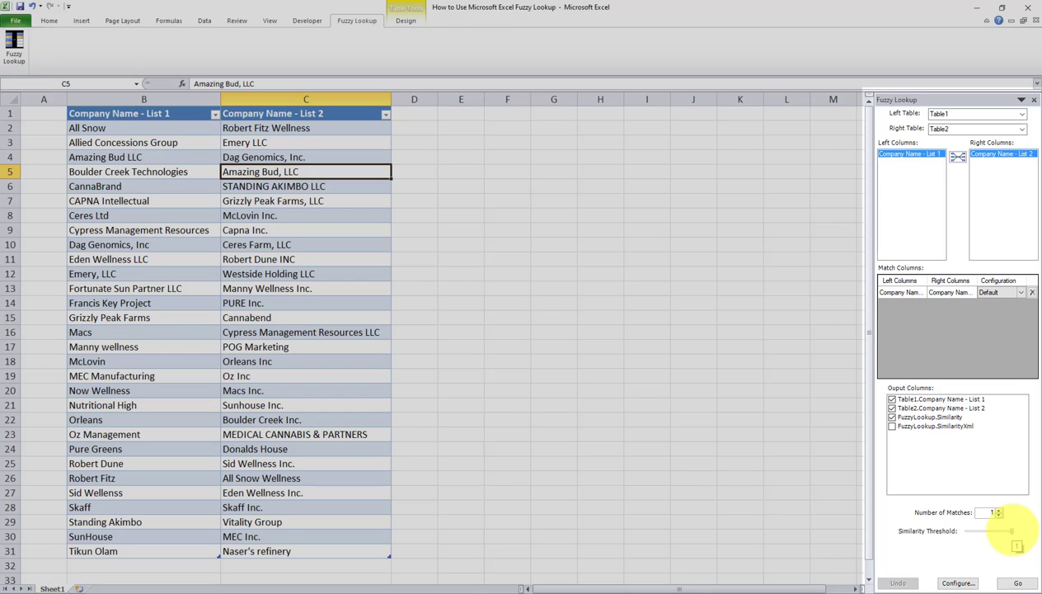
drag(1012, 530, 1012, 530)
drag(1011, 530, 989, 532)
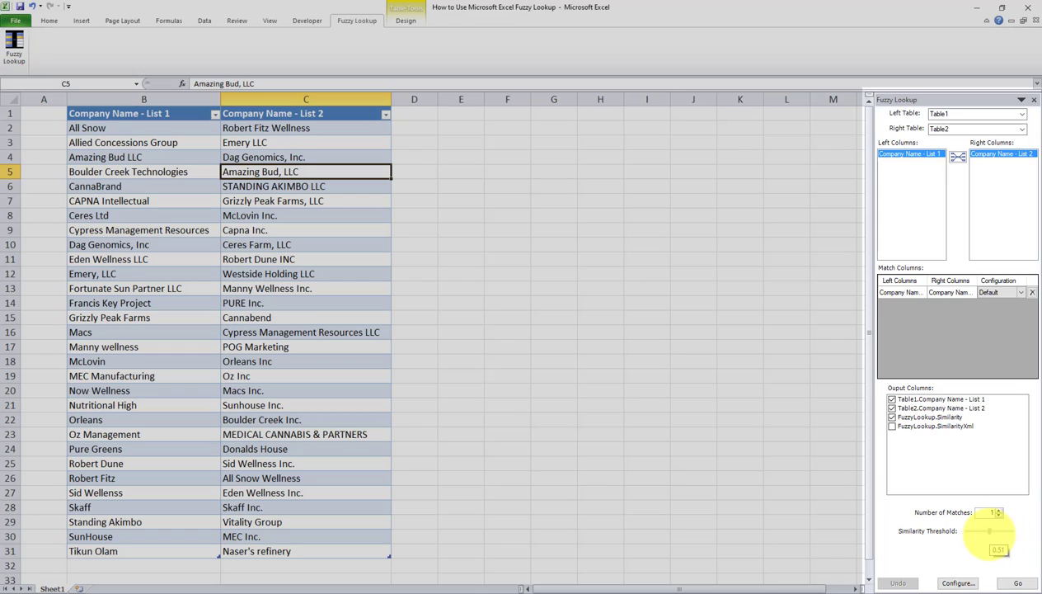
drag(990, 531, 989, 531)
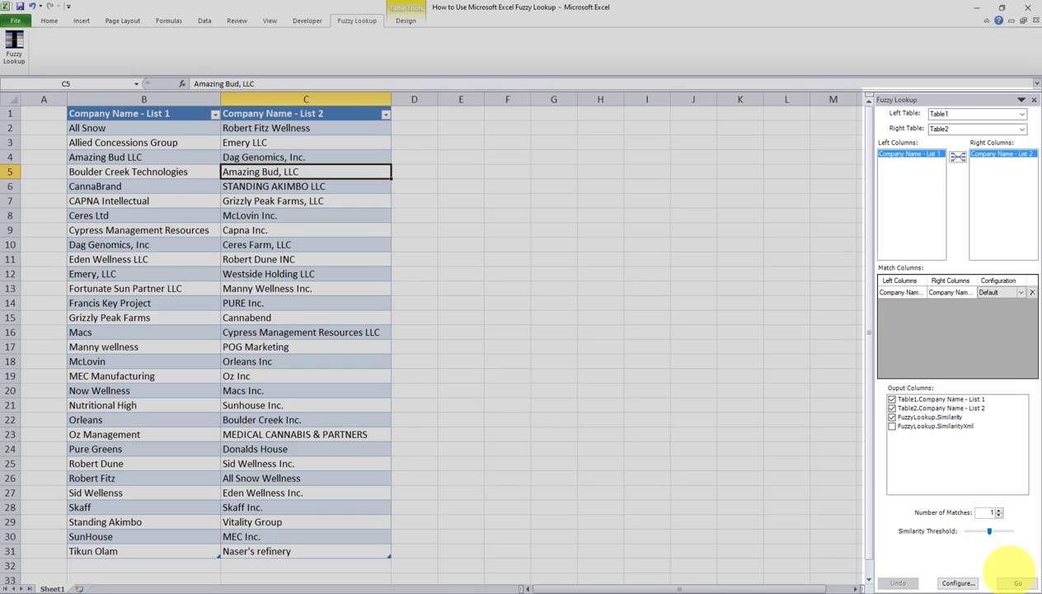
- Run the fuzzy lookup of Table1 against Table2 with its output starting in cell G1
click(1018, 583)
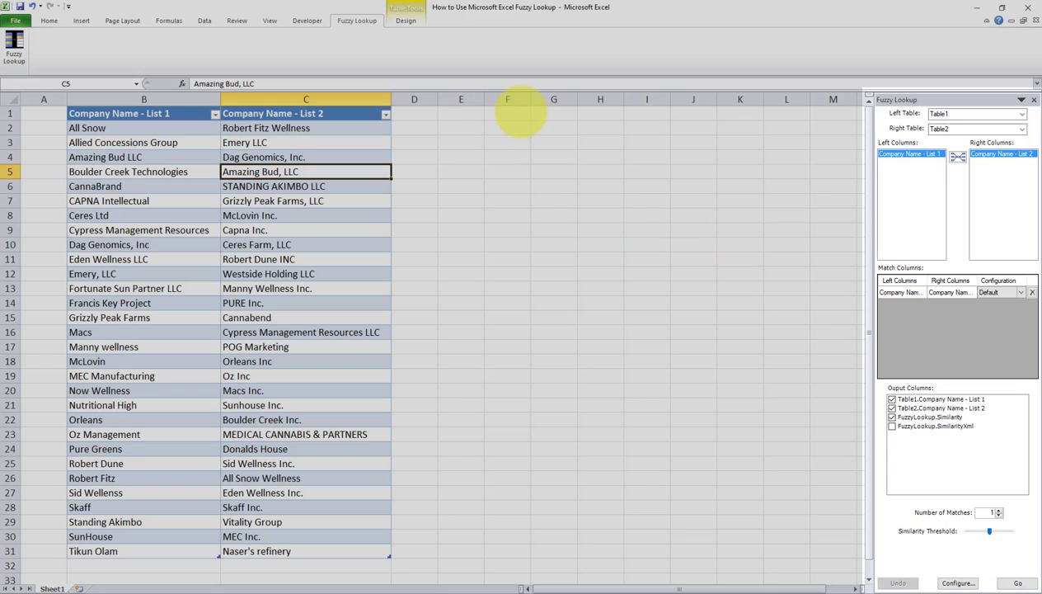
click(554, 115)
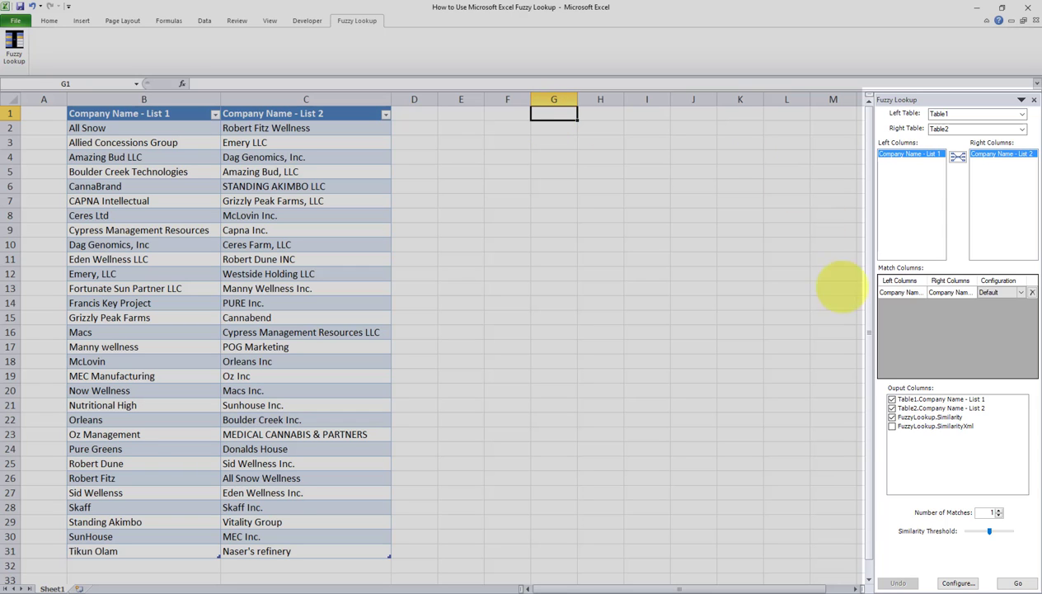
click(1018, 582)
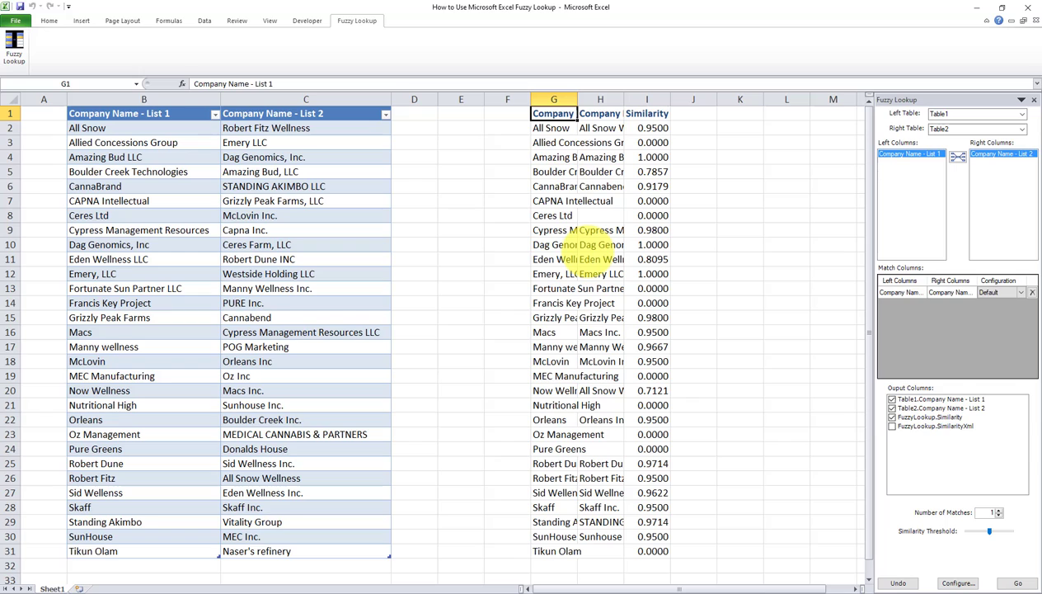
- Resize result columns G to I so the company names are readable, and narrow the empty columns D to F
click(569, 157)
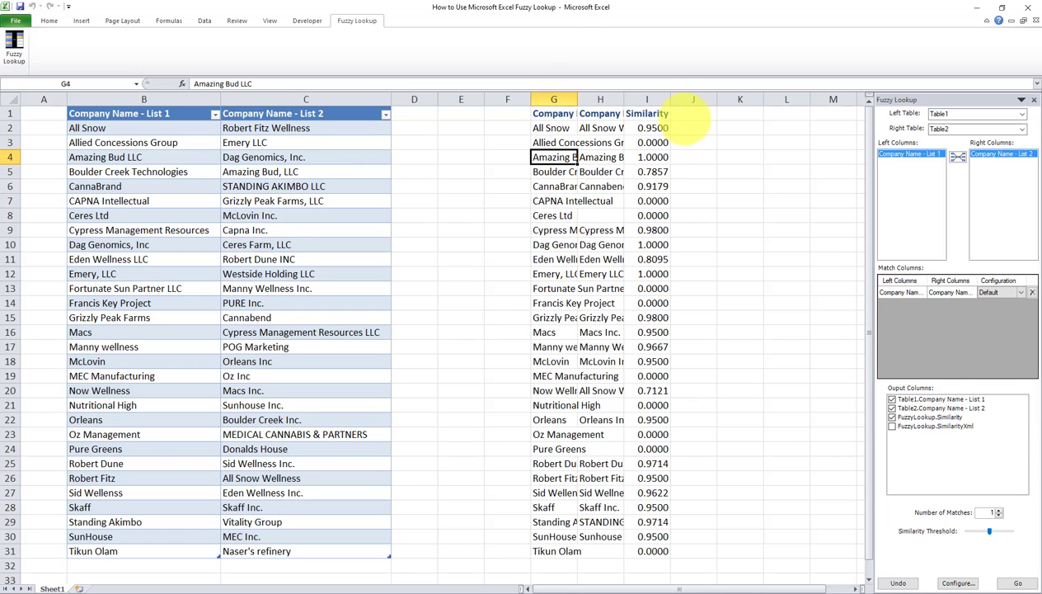
drag(553, 98, 655, 99)
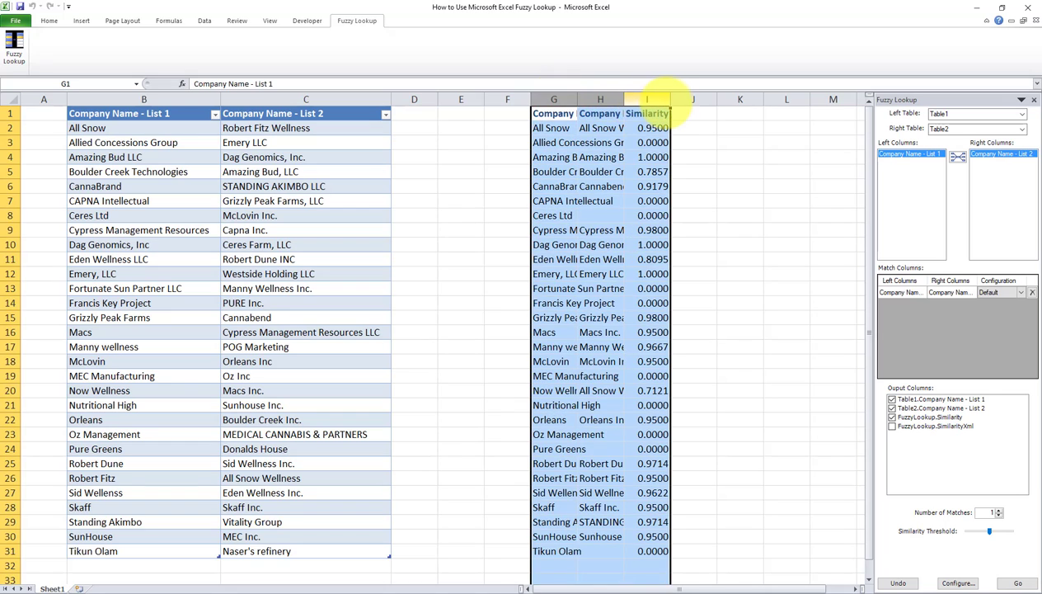
double_click(624, 99)
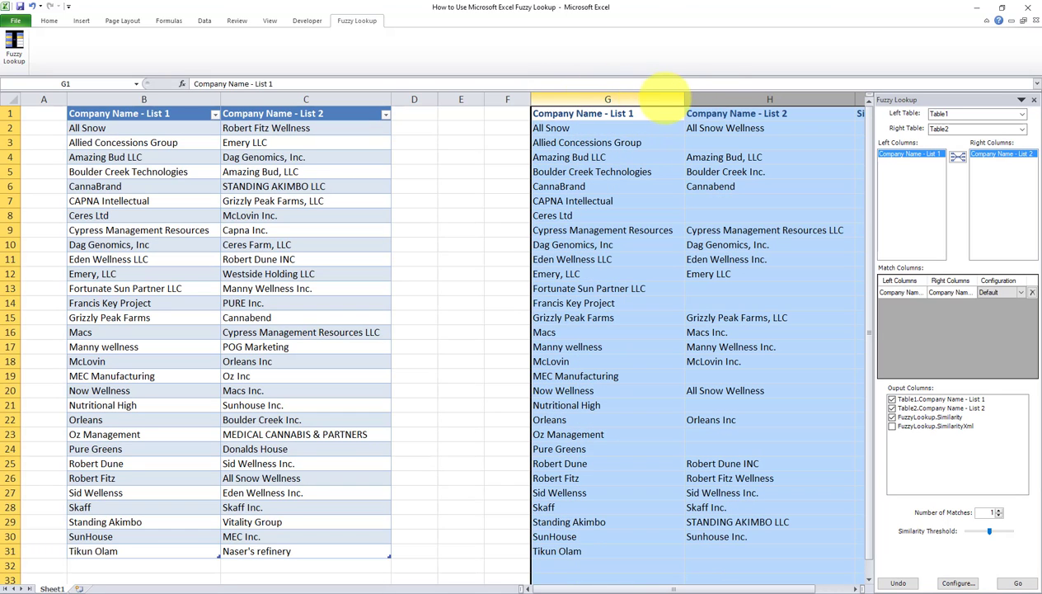
drag(685, 99, 678, 99)
drag(507, 99, 414, 98)
click(592, 185)
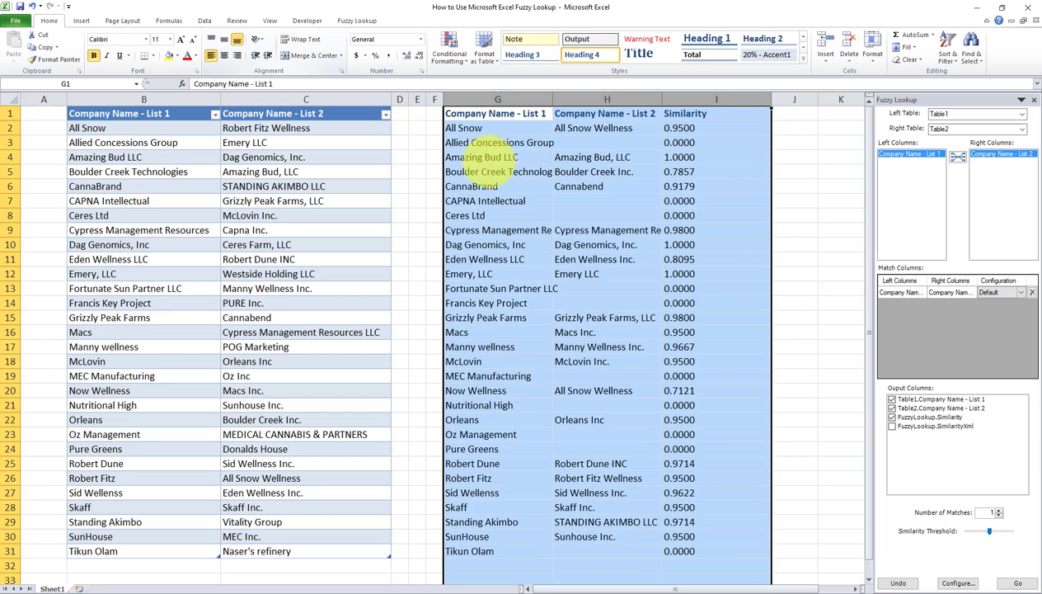
- Review the matched company names against the original lists and examine their similarity scores
click(498, 155)
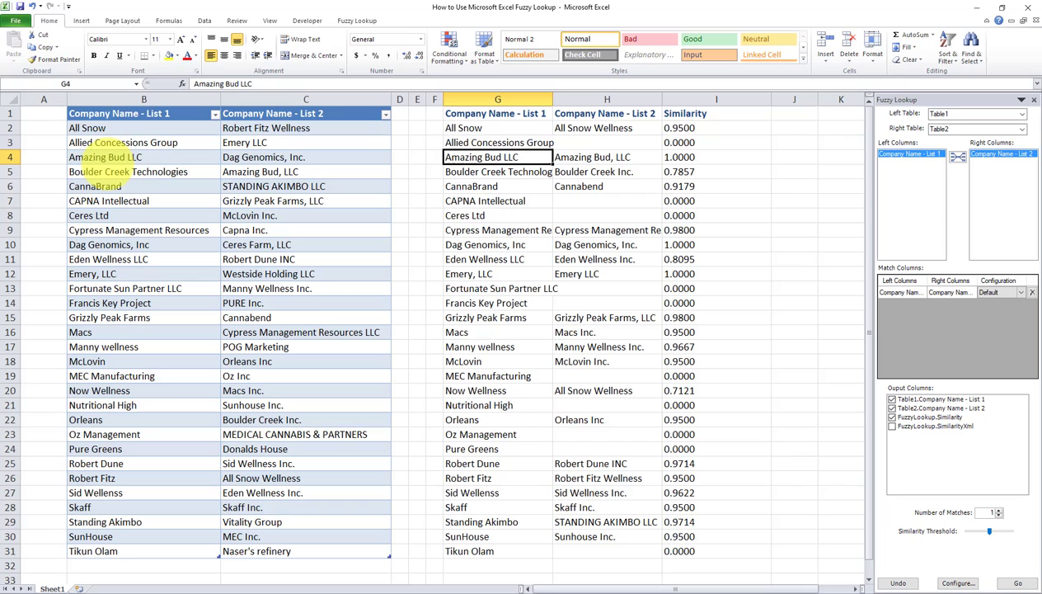
click(124, 143)
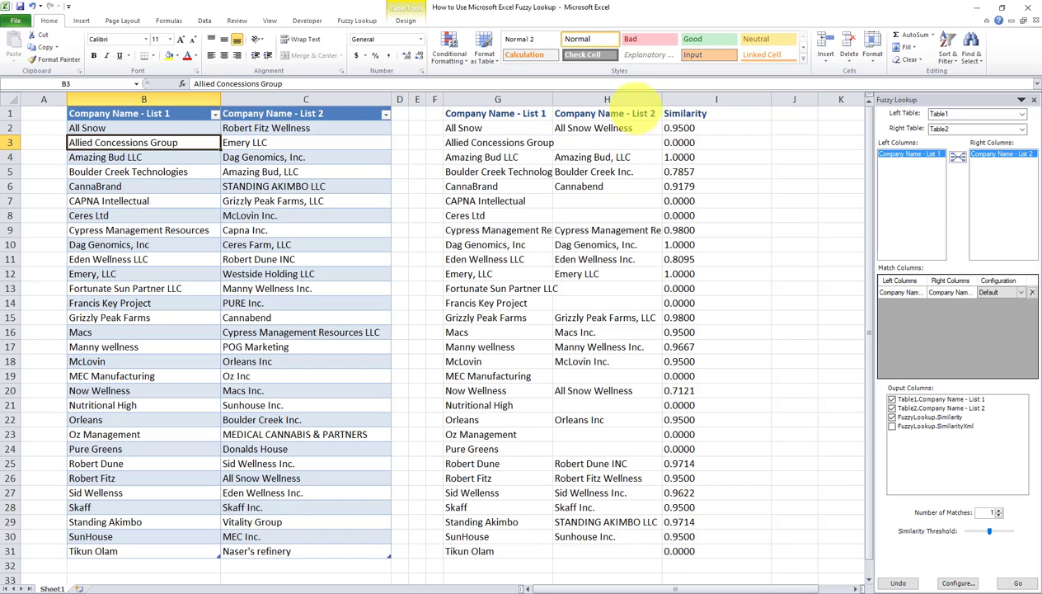
click(677, 127)
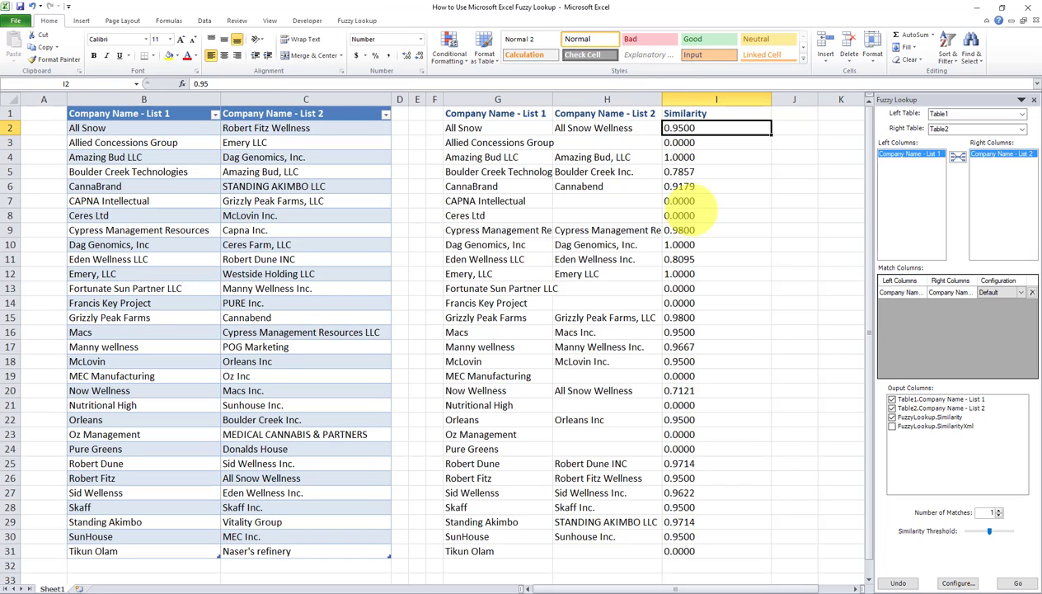
click(690, 214)
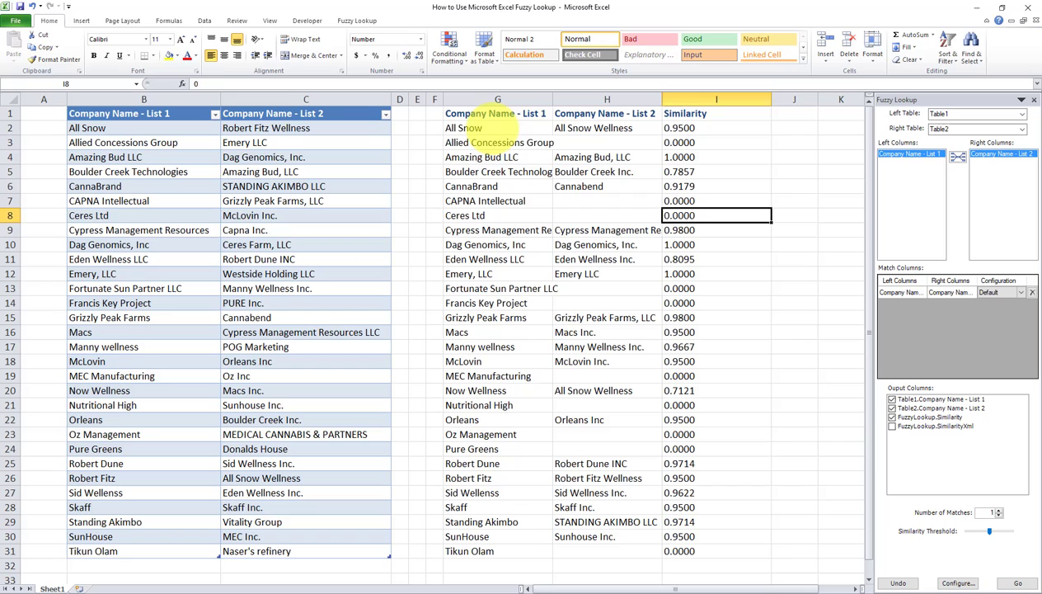
- Compare the two matched company names in the All Snow result row with their similarity score
click(487, 129)
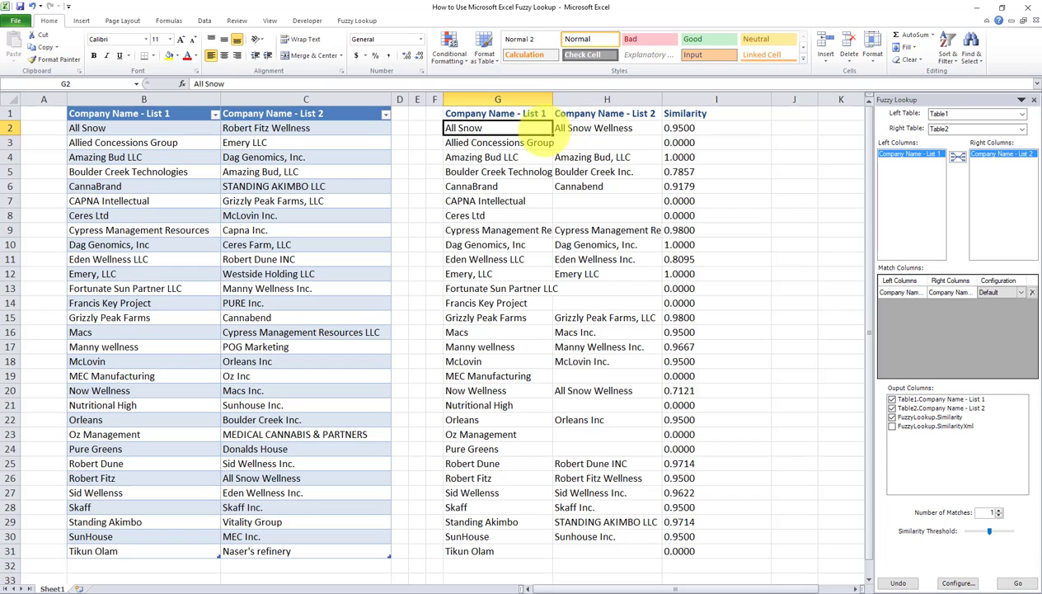
drag(524, 132, 606, 128)
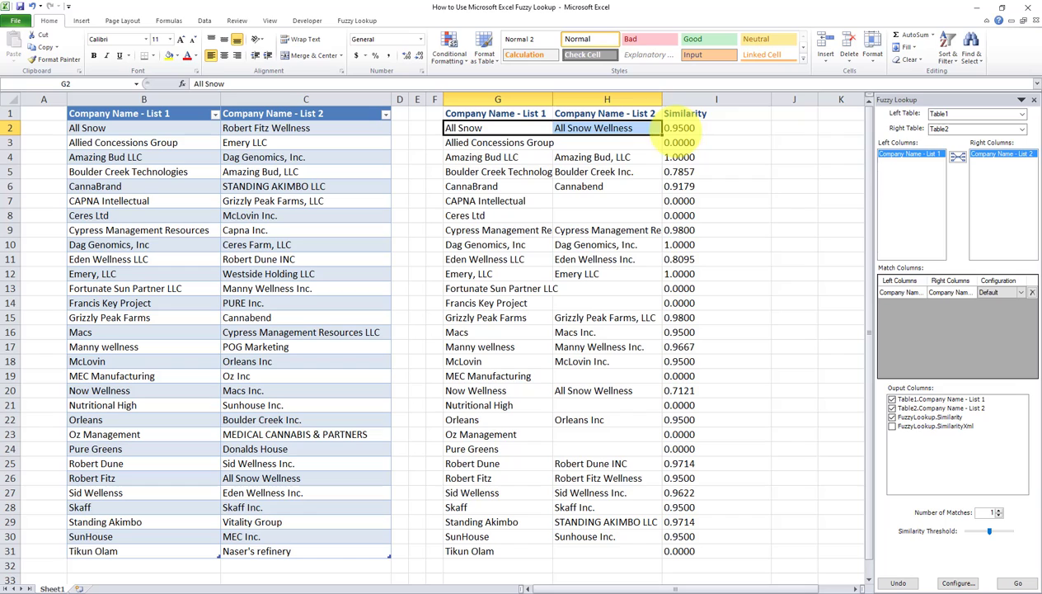
click(683, 129)
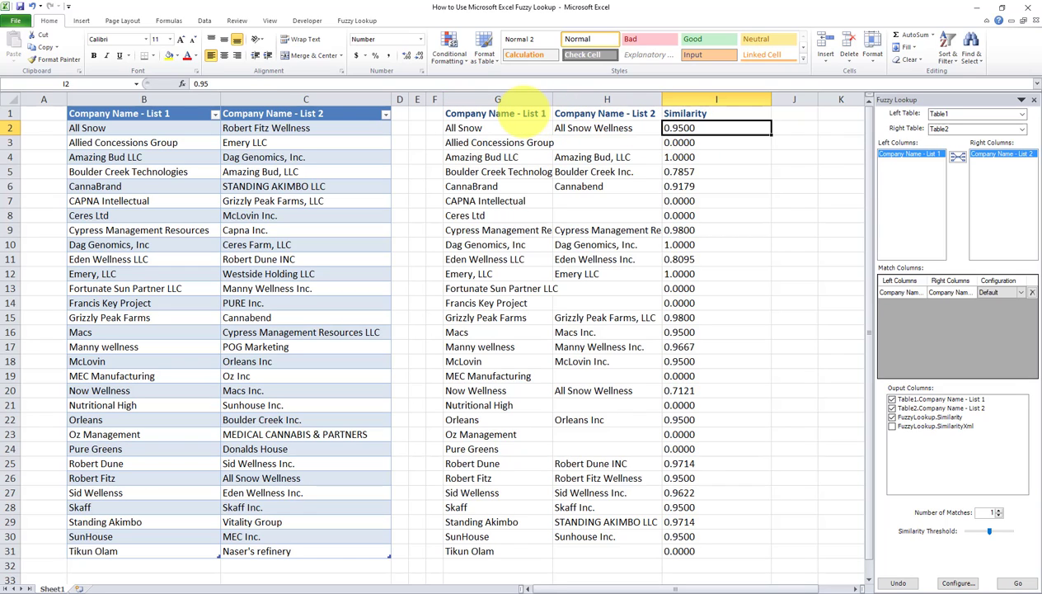
- Add filters to the result headers in G1:I1 and sort the results by Similarity from largest to smallest
drag(524, 113, 725, 113)
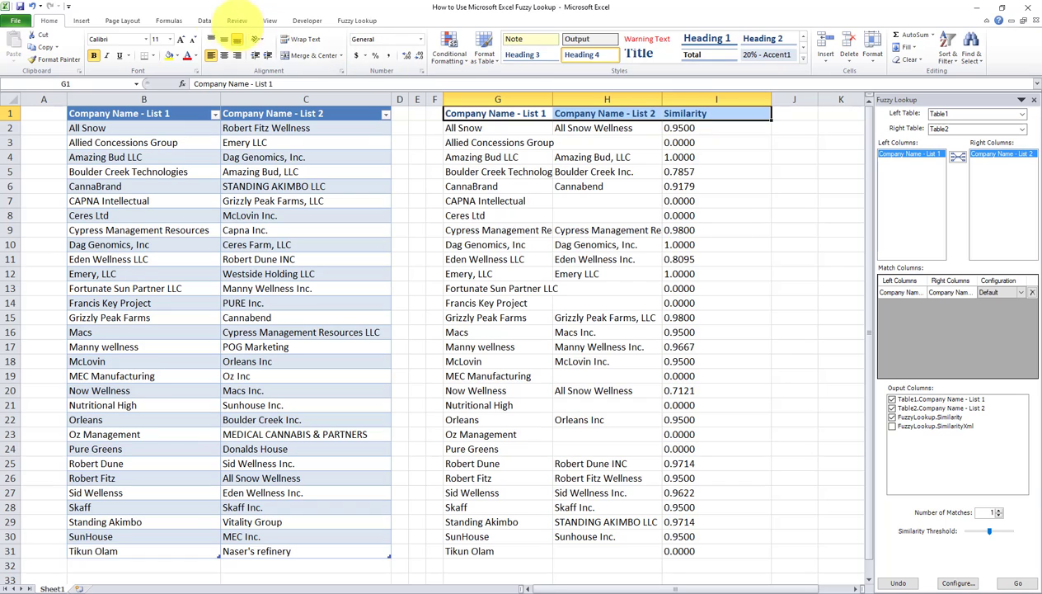
click(205, 21)
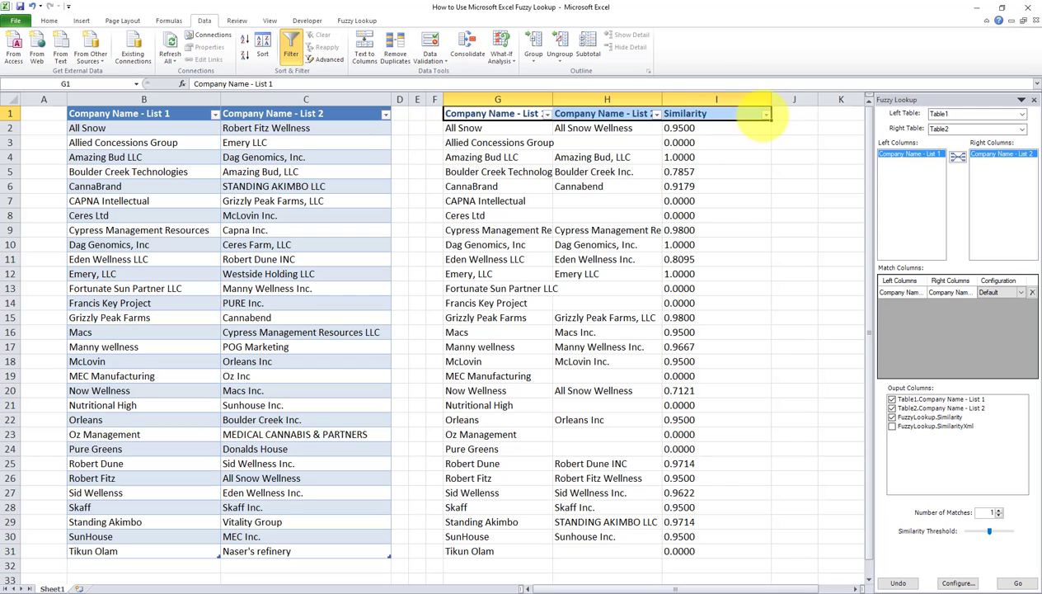
click(766, 114)
click(670, 138)
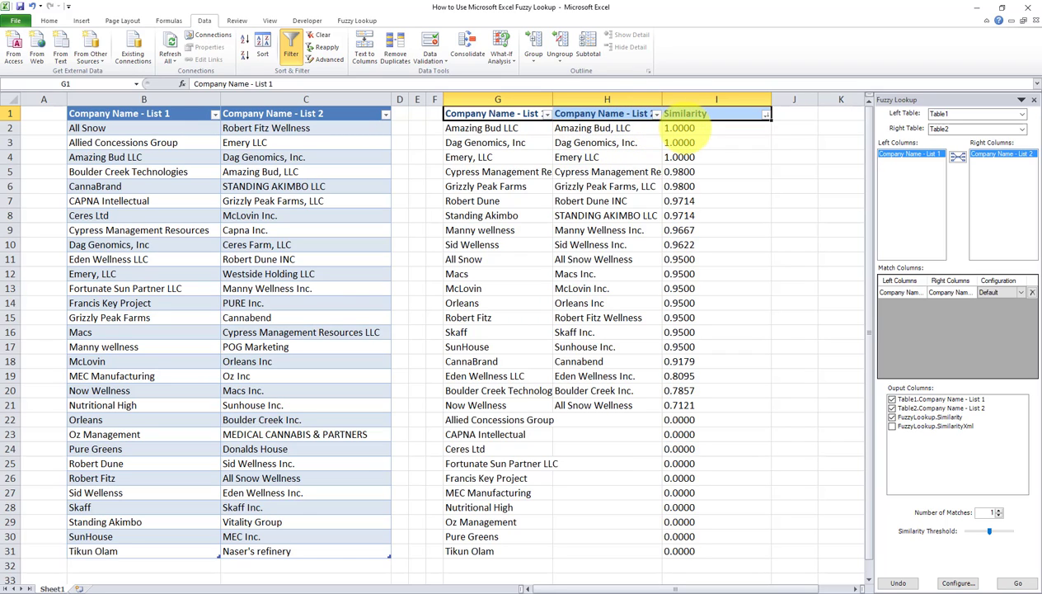
- Check the top-scoring matches in rows 2 to 4 and widen column H so its header is fully readable
mouse_move(691, 128)
mouse_down()
mouse_move(500, 128)
mouse_move(530, 144)
mouse_move(693, 143)
mouse_up()
drag(495, 157, 680, 157)
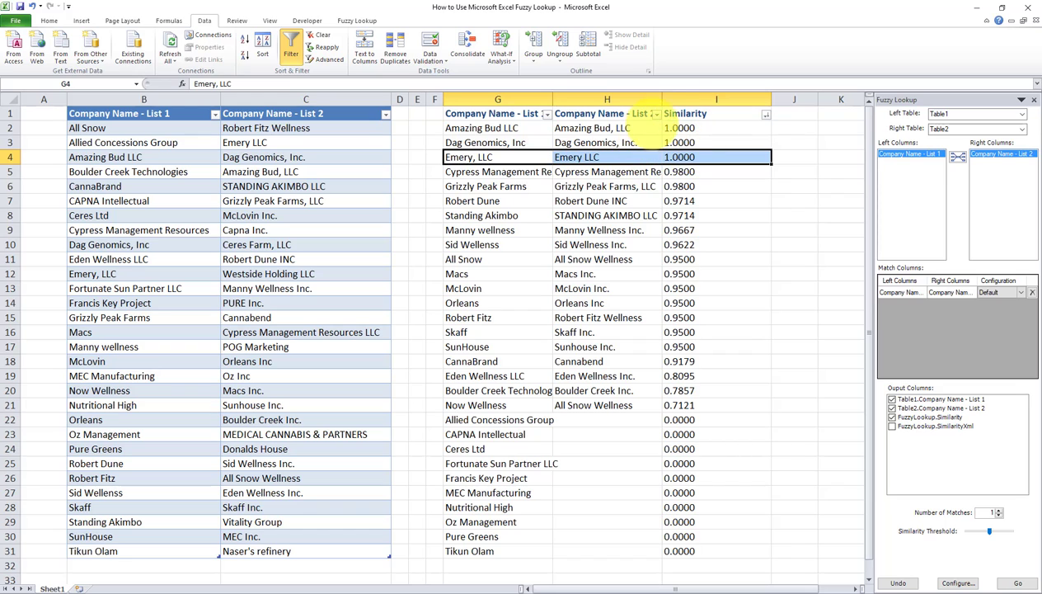
drag(662, 99, 682, 101)
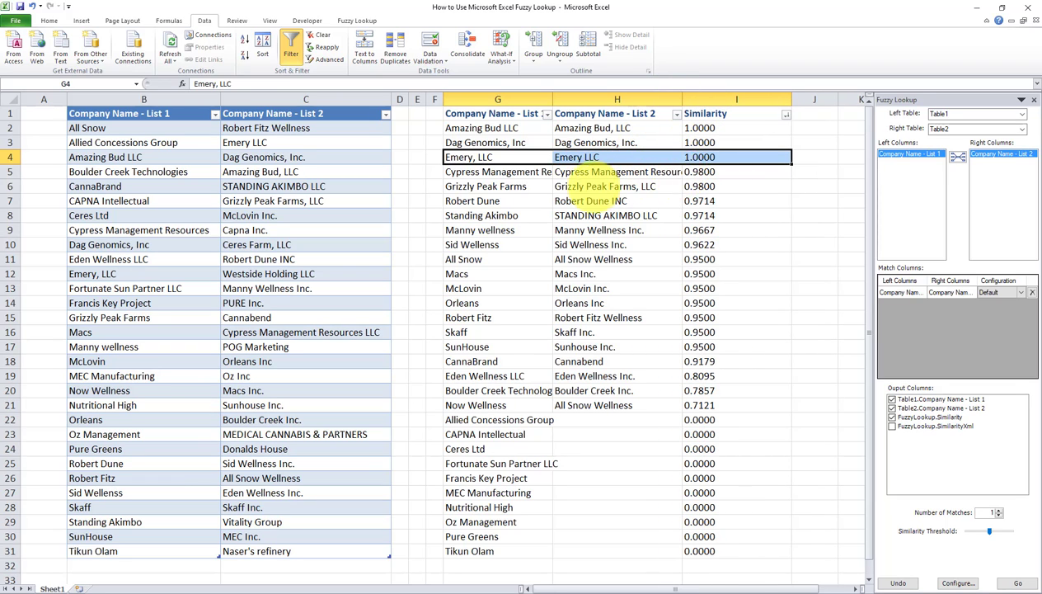
- Compare the matched names in the Cypress Management Resources and Macs result rows with their similarity scores
click(488, 172)
click(614, 171)
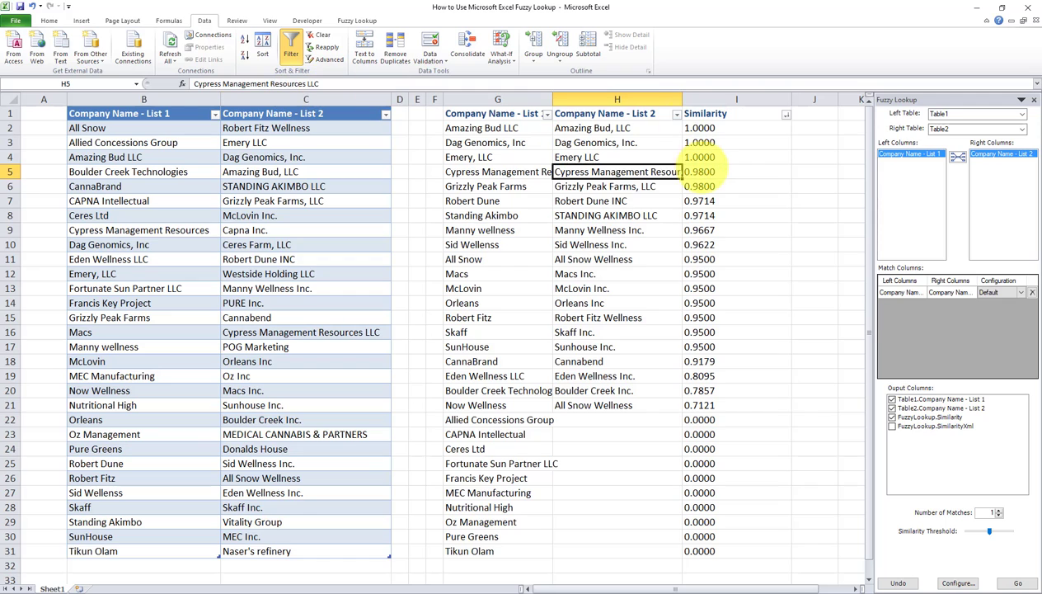
click(700, 171)
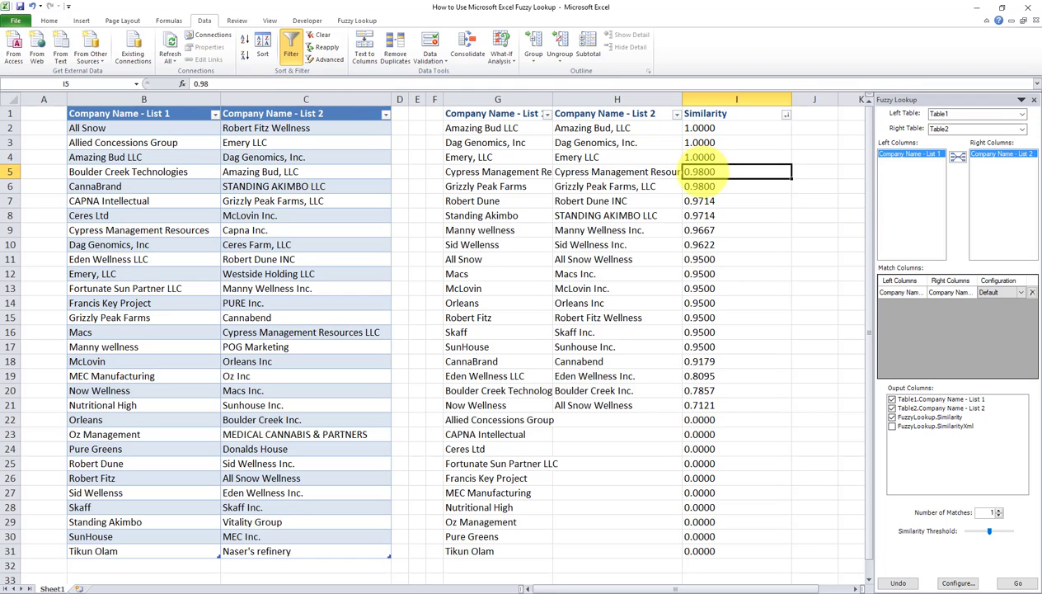
click(486, 273)
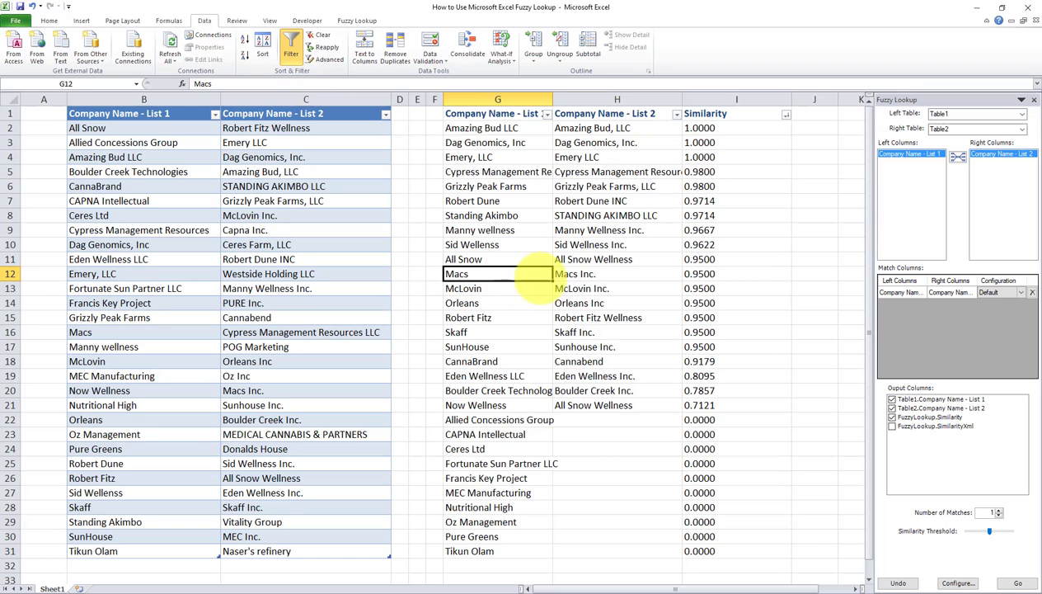
click(612, 275)
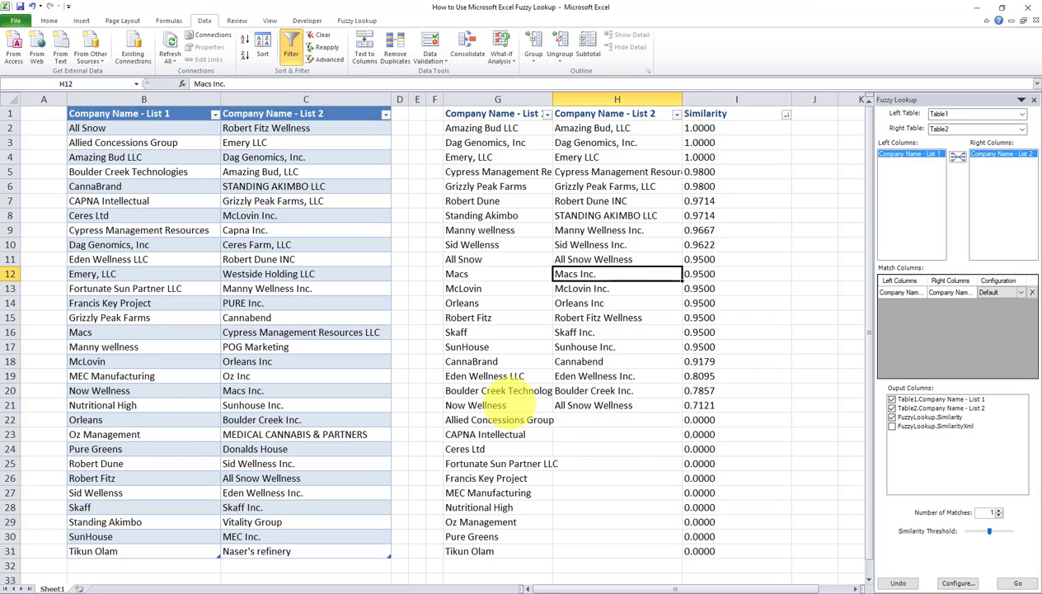
- Examine the low-scoring Now Wellness match, the unmatched companies in rows 22 to 31, and the sorted similarity scores
drag(513, 409, 579, 408)
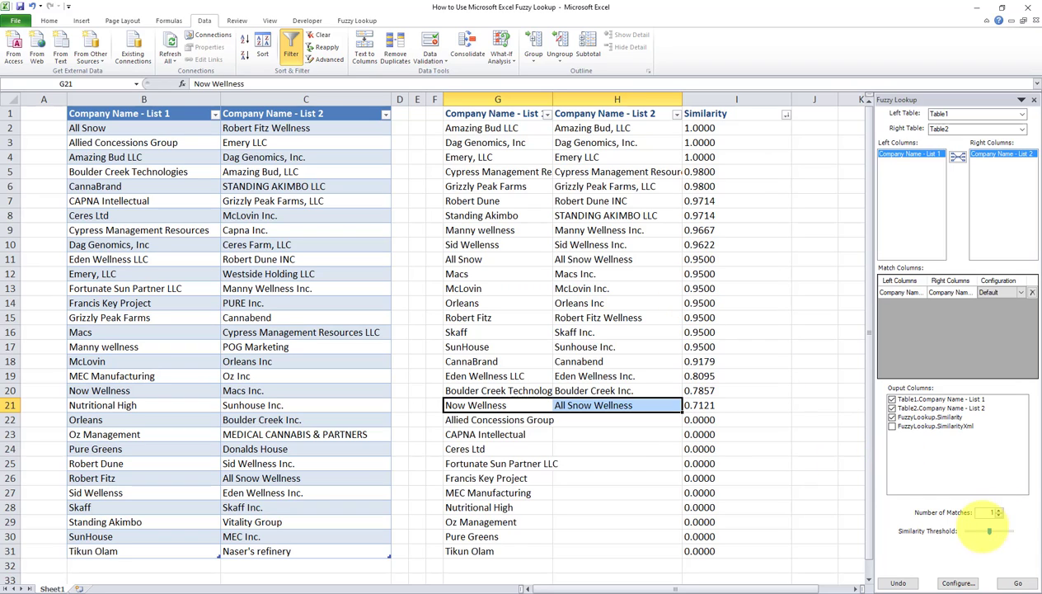
click(588, 455)
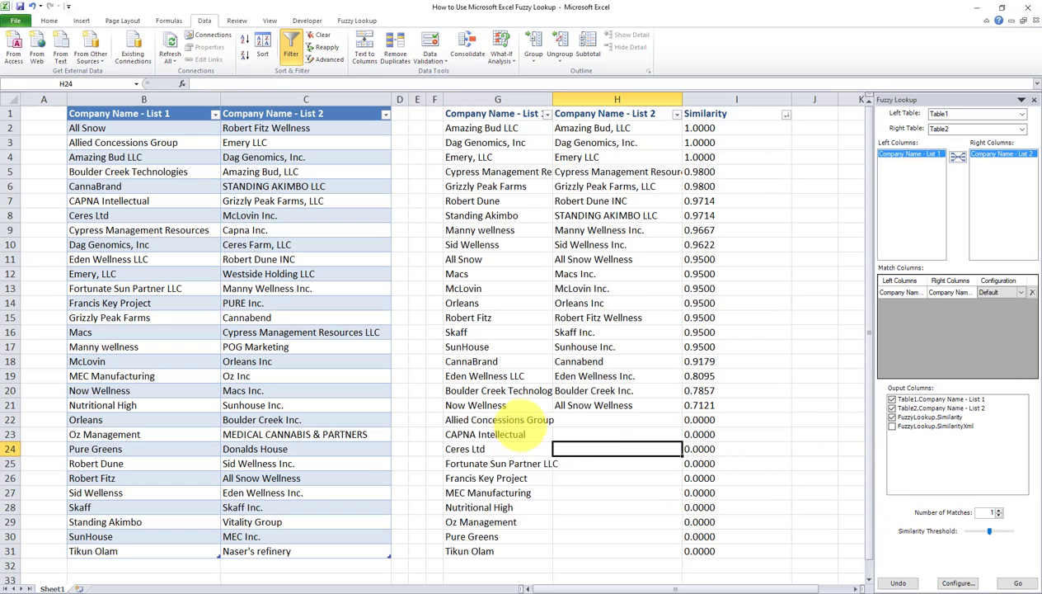
drag(461, 421, 716, 549)
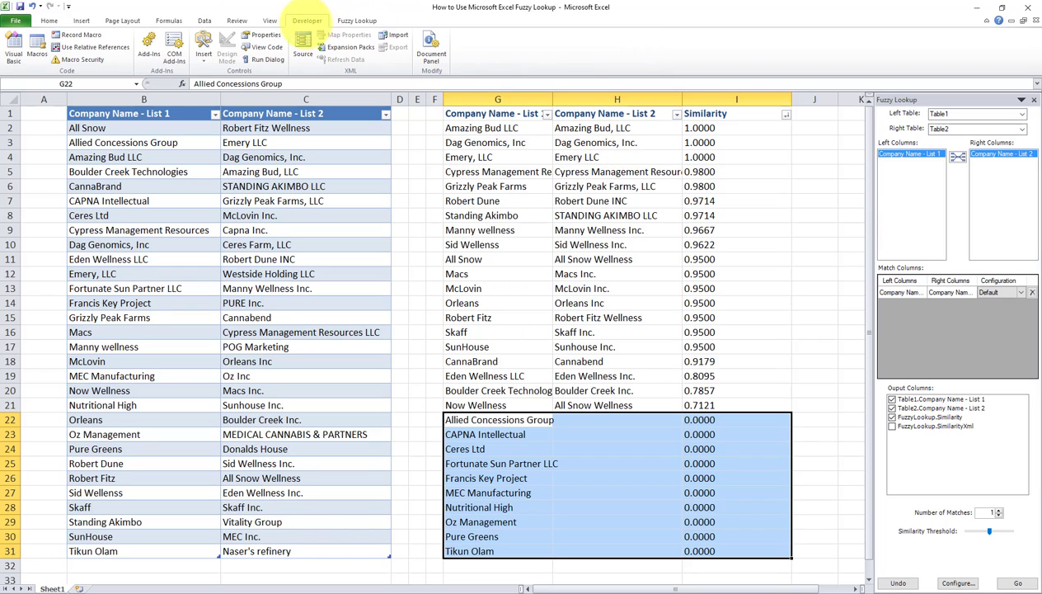
click(357, 21)
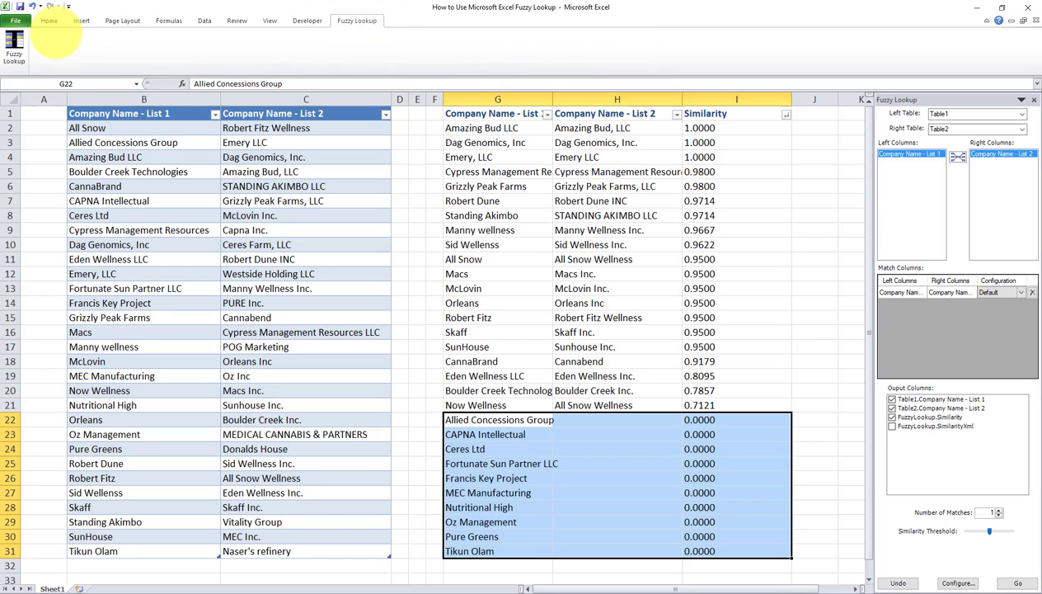
click(648, 289)
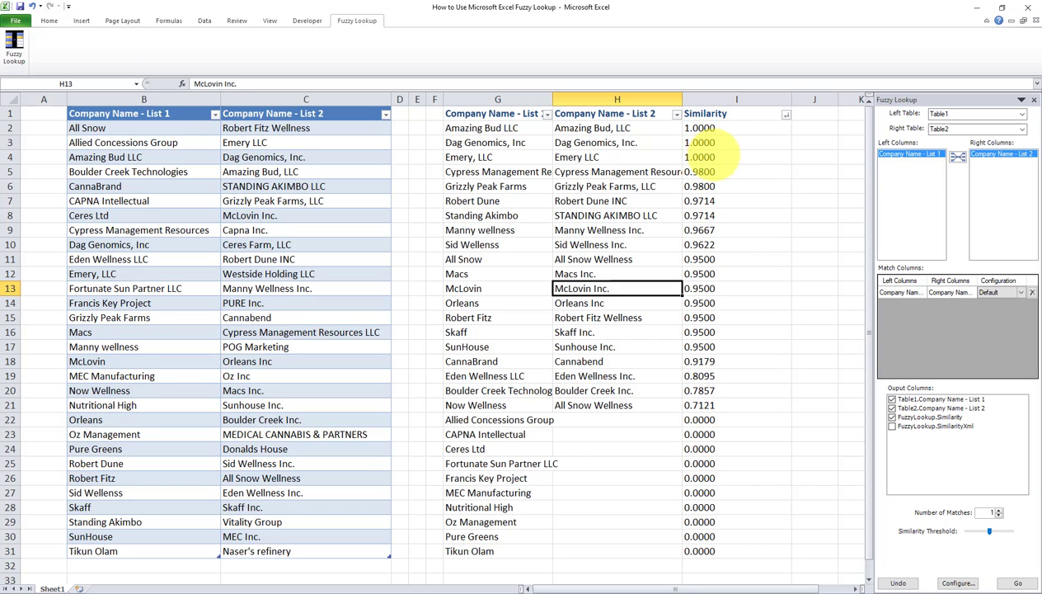
click(720, 144)
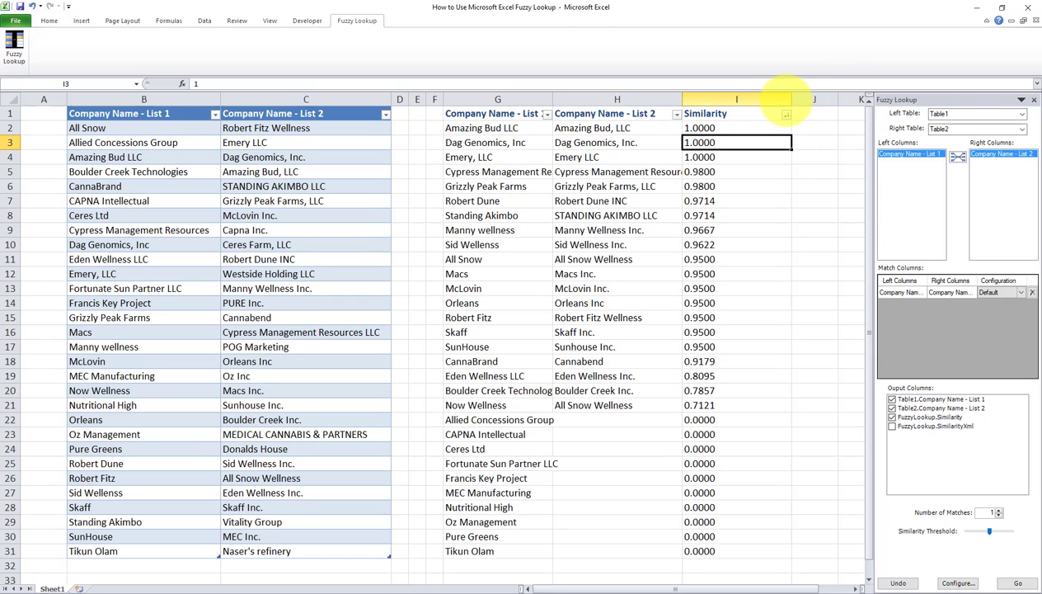
- Narrow column I and enter =VLOOKUP(Table1[@[Company Name - List 1]],C:C,1,FALSE) in J2 to look for exact matches
drag(790, 99, 753, 112)
click(785, 128)
text(=vlook)
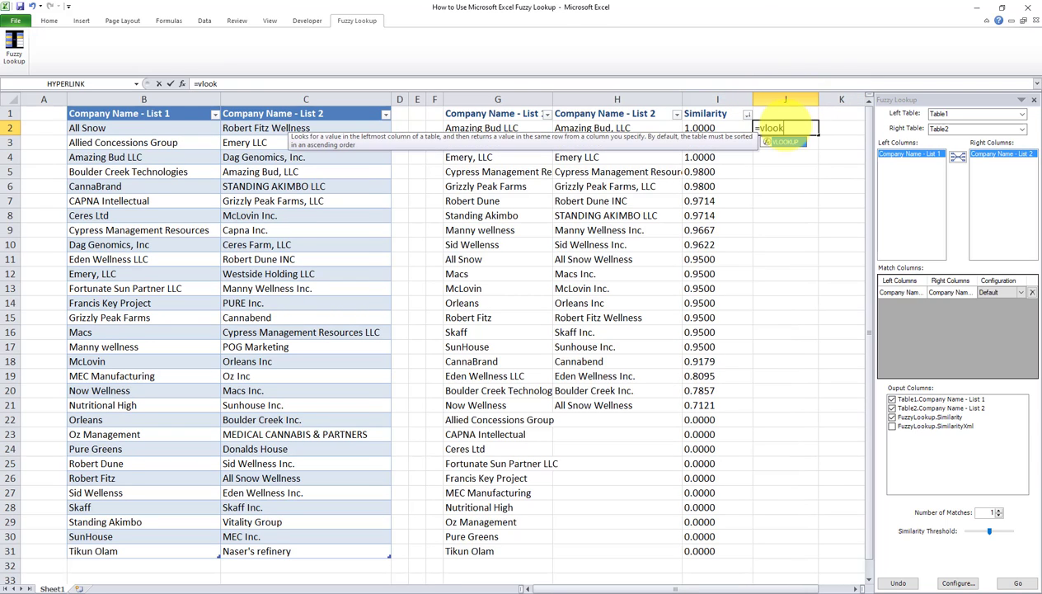
text(up()
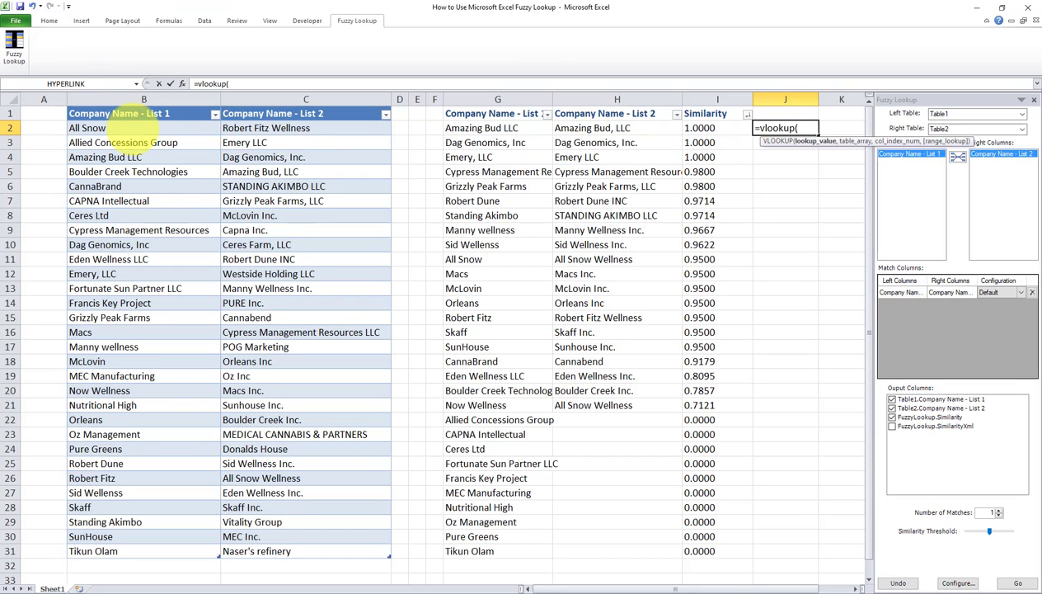
click(125, 130)
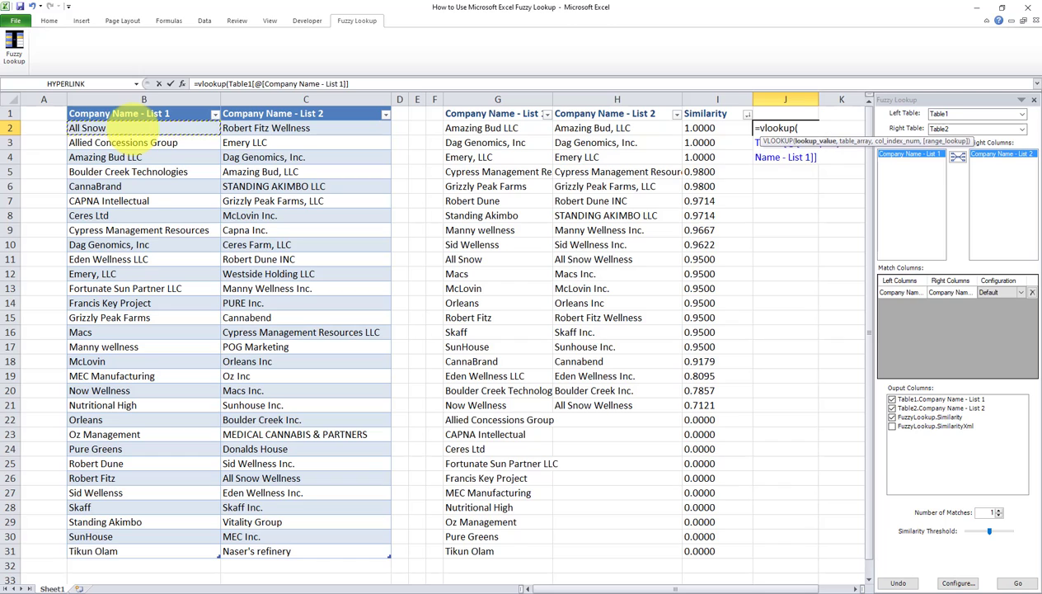
text(,)
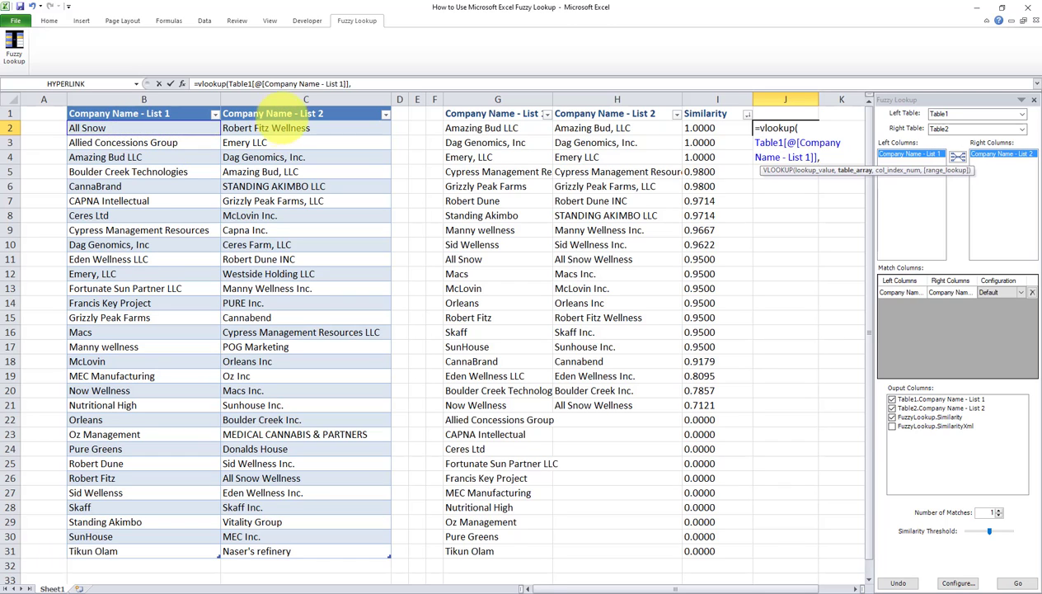
click(278, 100)
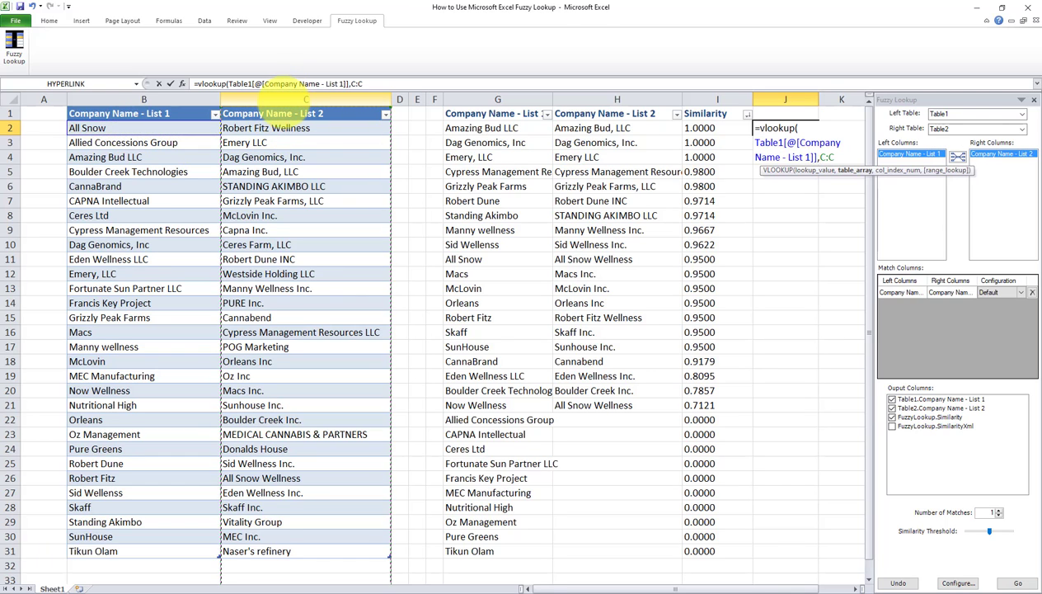
text(,1,false))
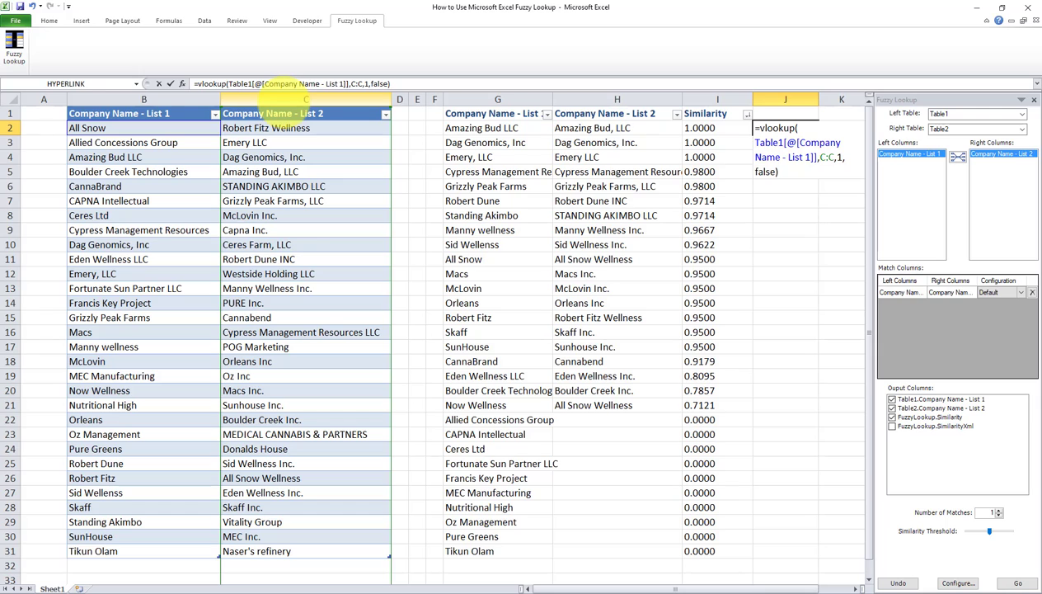
click(169, 84)
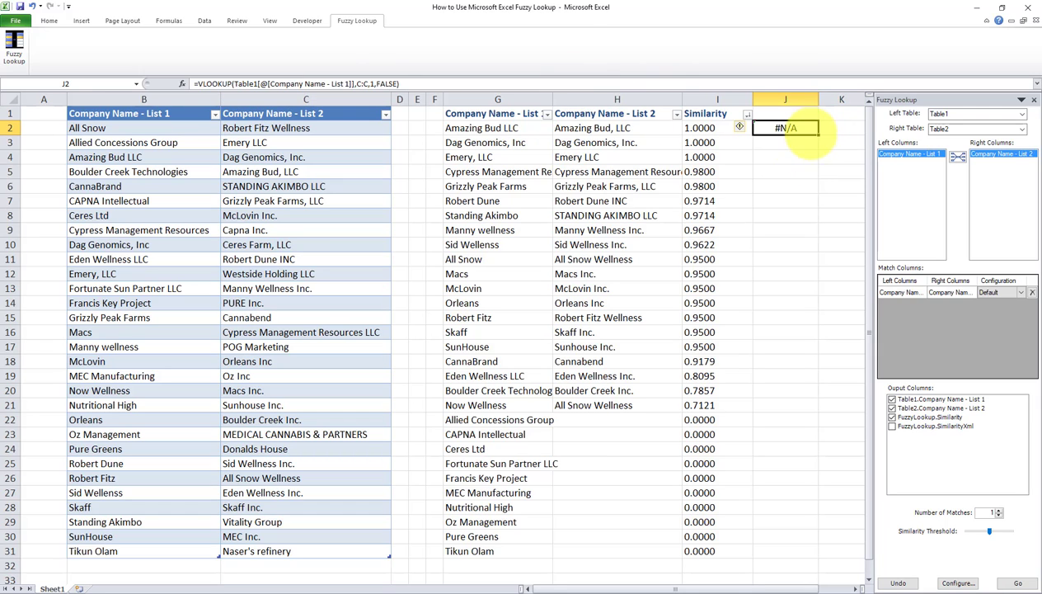
- Fill the VLOOKUP formula down to J31 and compare the Emery entries in both lists against the fuzzy results
drag(819, 134, 779, 551)
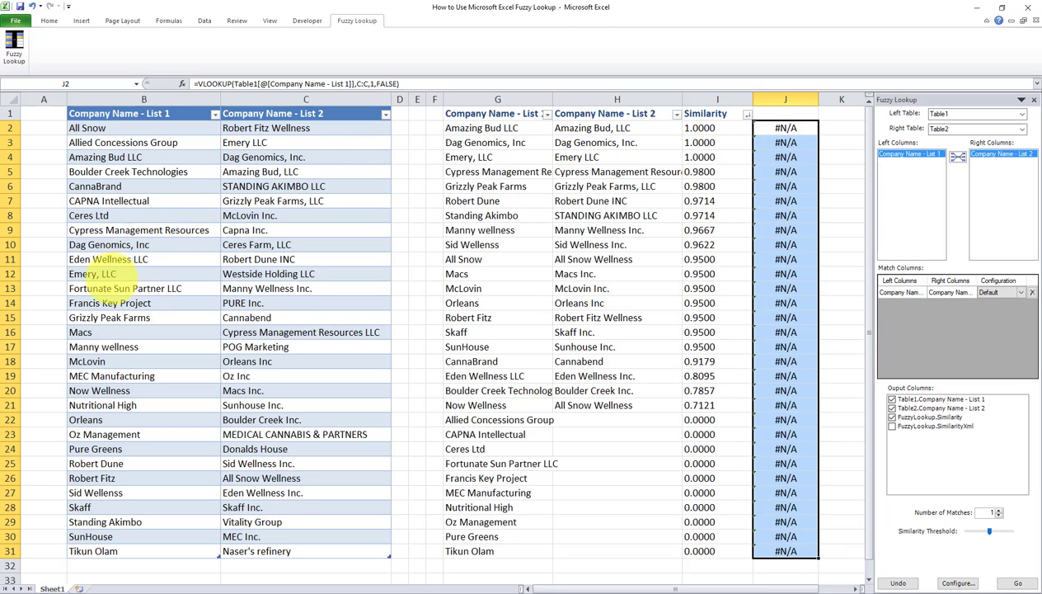
click(105, 272)
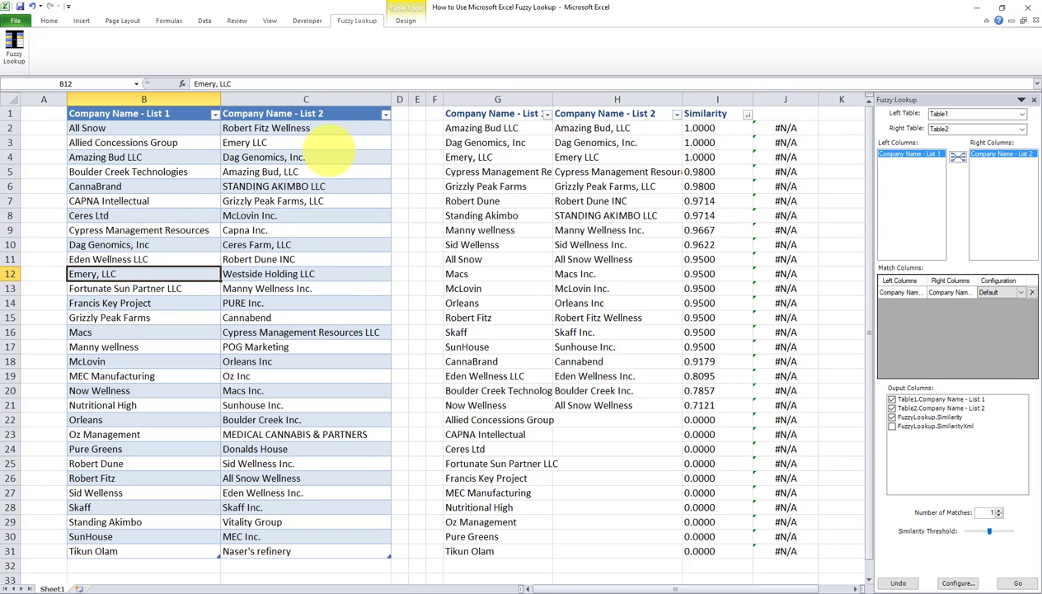
click(273, 142)
click(716, 230)
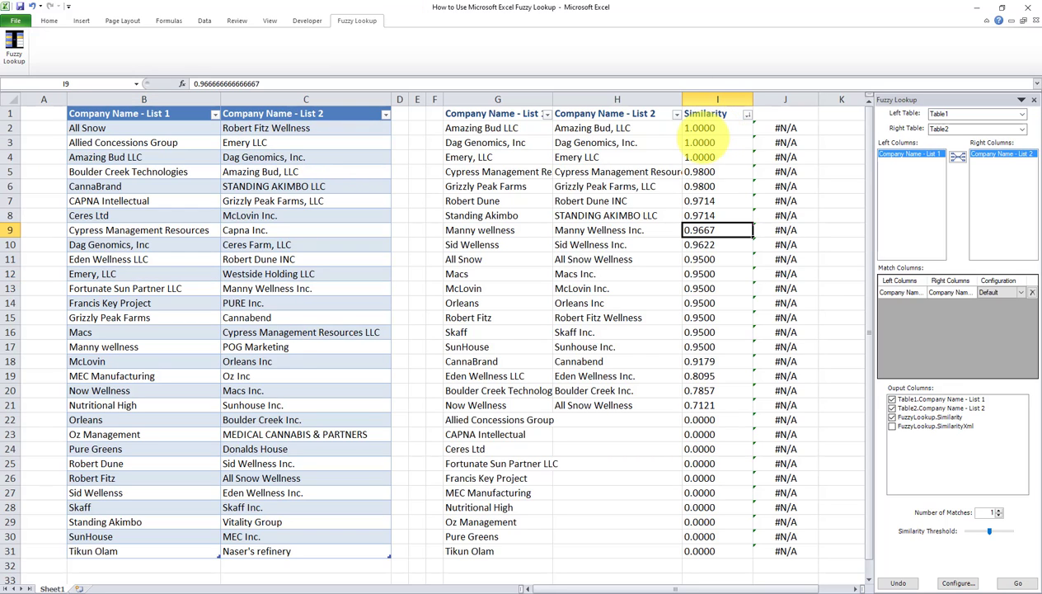